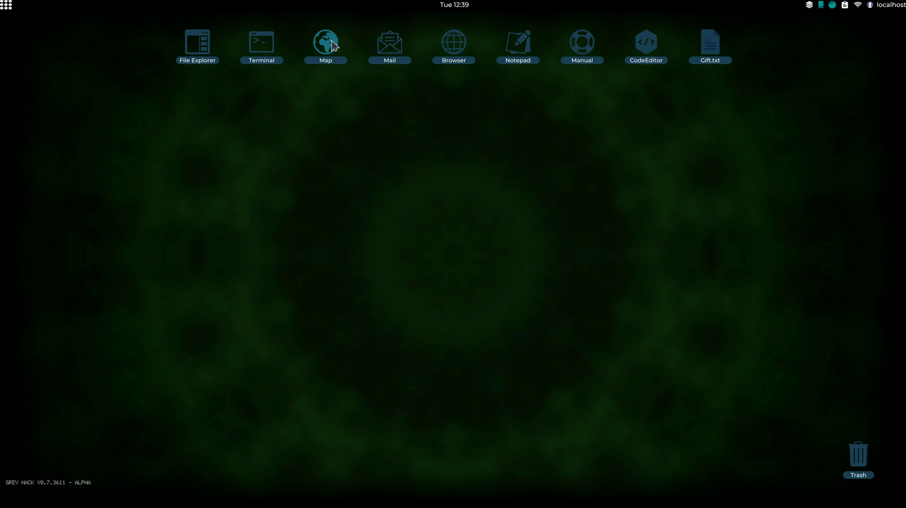
# Step: From the Map's saved hosts, connect to 92.41.40.151 and move its terminal left
pyautogui.doubleClick(333, 46)
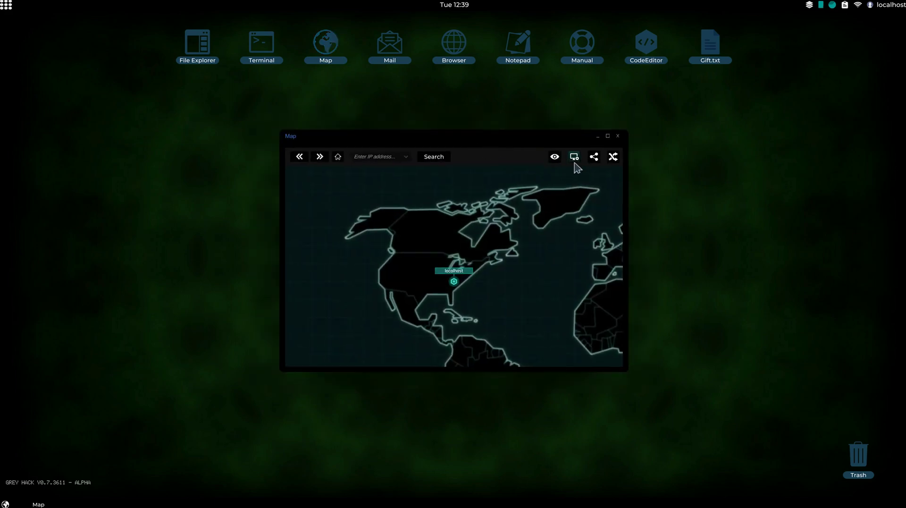
pyautogui.click(574, 157)
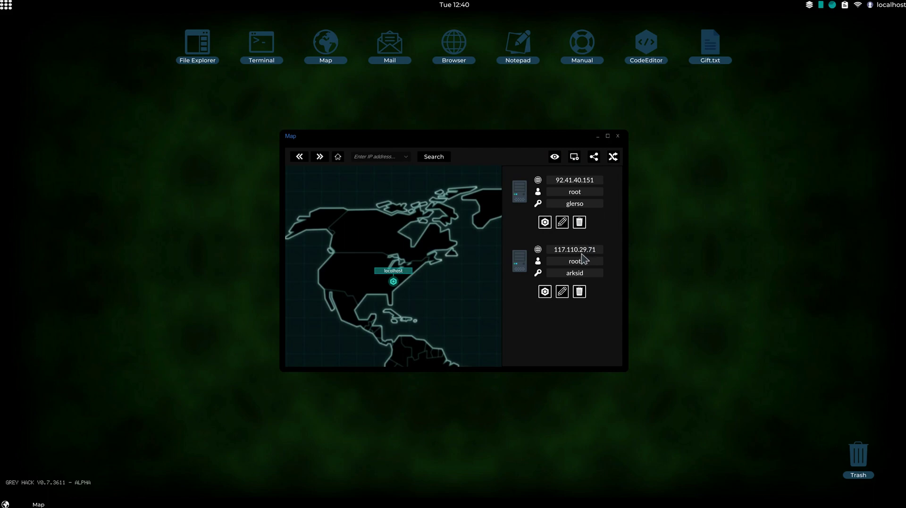
pyautogui.click(544, 222)
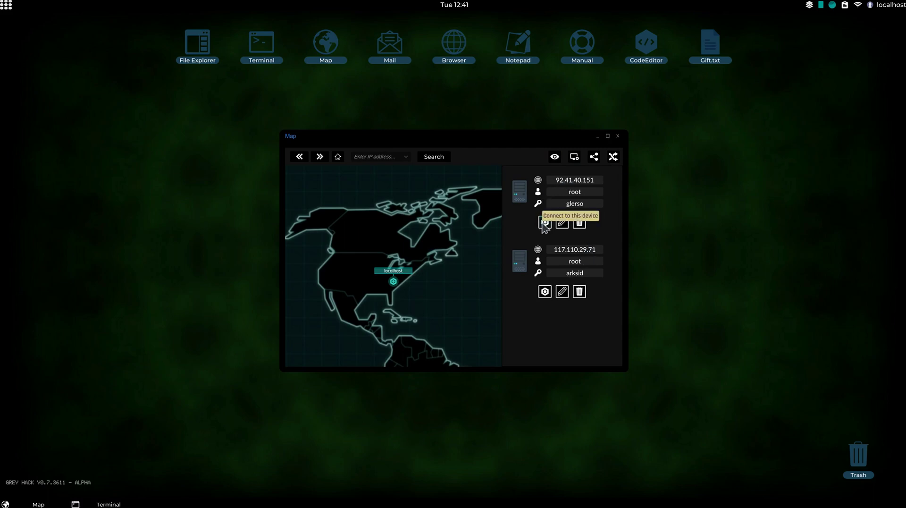
pyautogui.moveTo(410, 189); pyautogui.dragTo(117, 183)
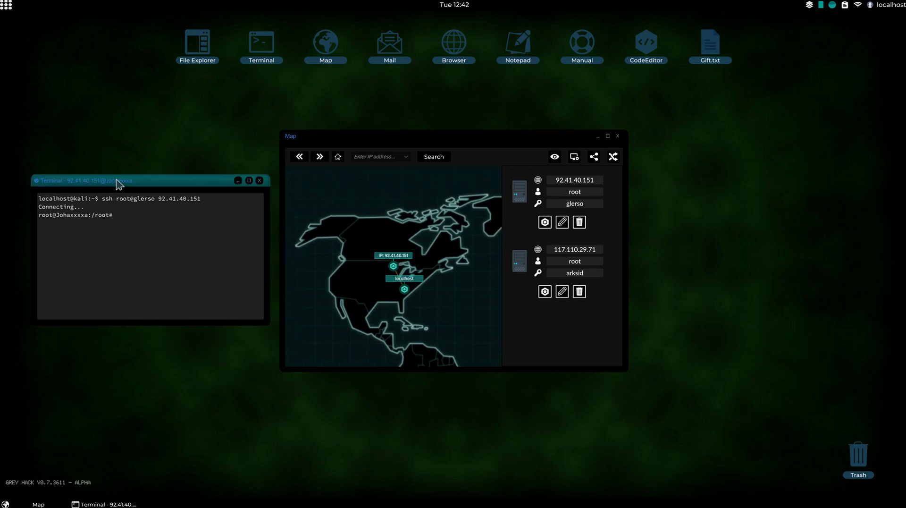
# Step: Connect to 117.110.29.71, close the Map, and arrange the two terminals side by side
pyautogui.click(545, 291)
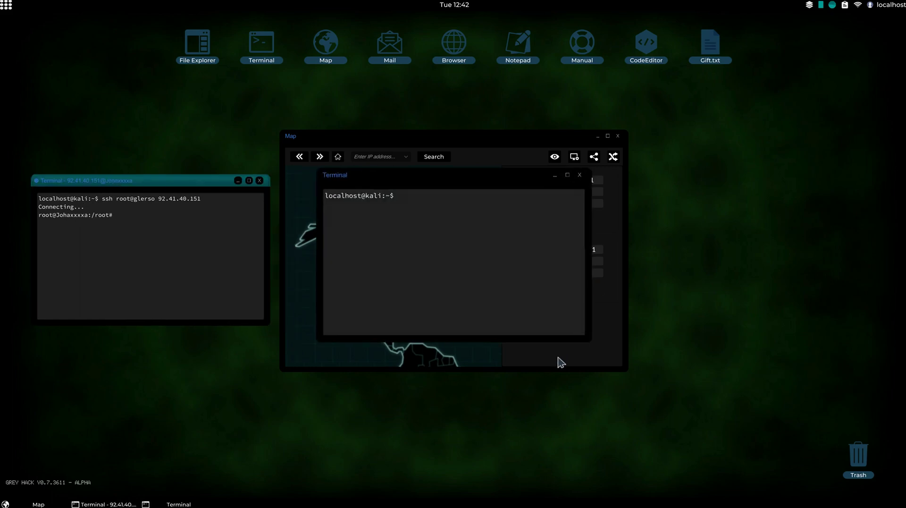
pyautogui.click(617, 136)
pyautogui.moveTo(441, 186); pyautogui.dragTo(653, 198)
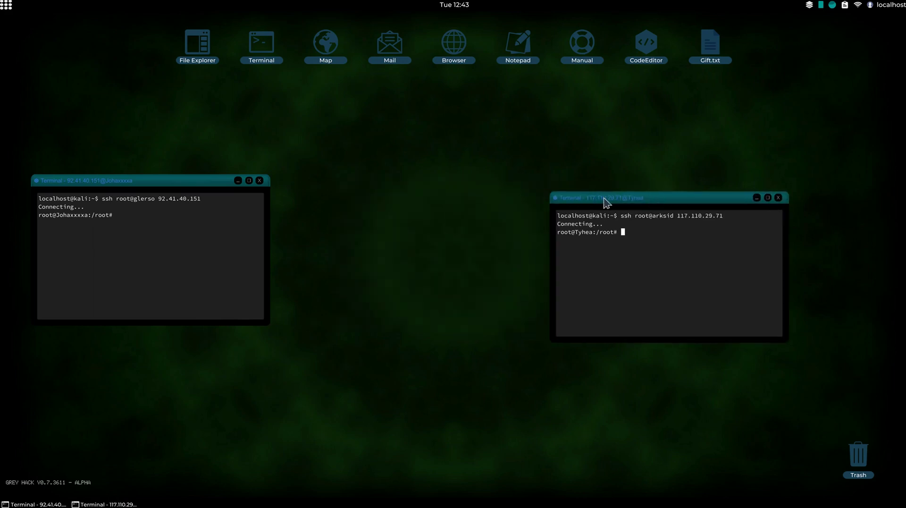
pyautogui.moveTo(162, 182); pyautogui.dragTo(231, 189)
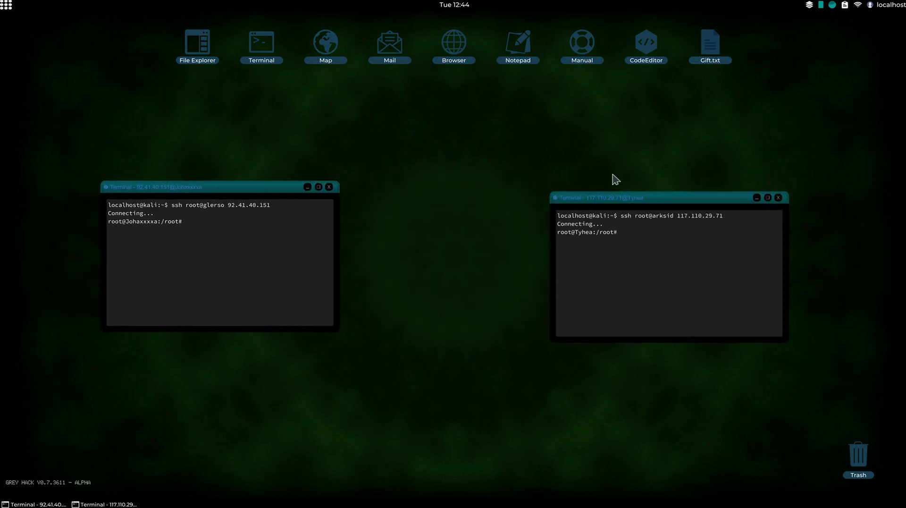
# Step: Paste the metaxploit rshell_client code into a new script
pyautogui.click(649, 43)
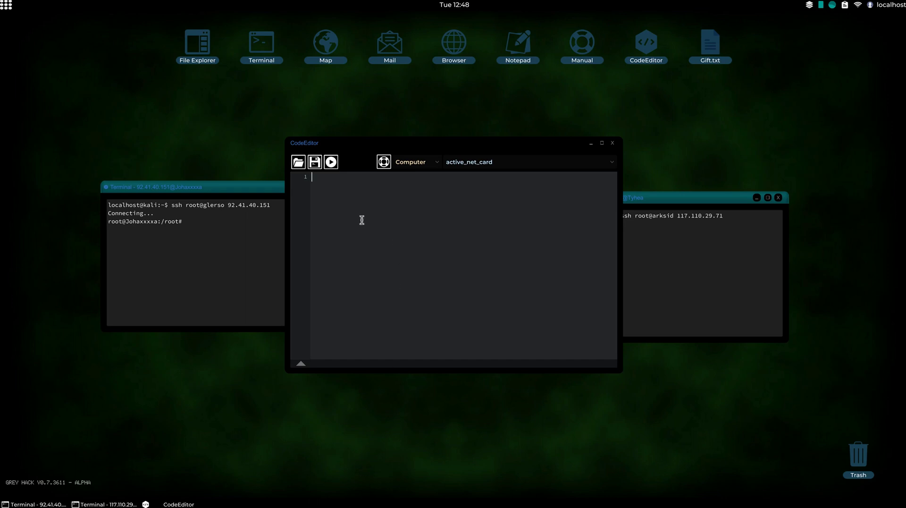
pyautogui.rightClick(312, 176)
pyautogui.click(338, 202)
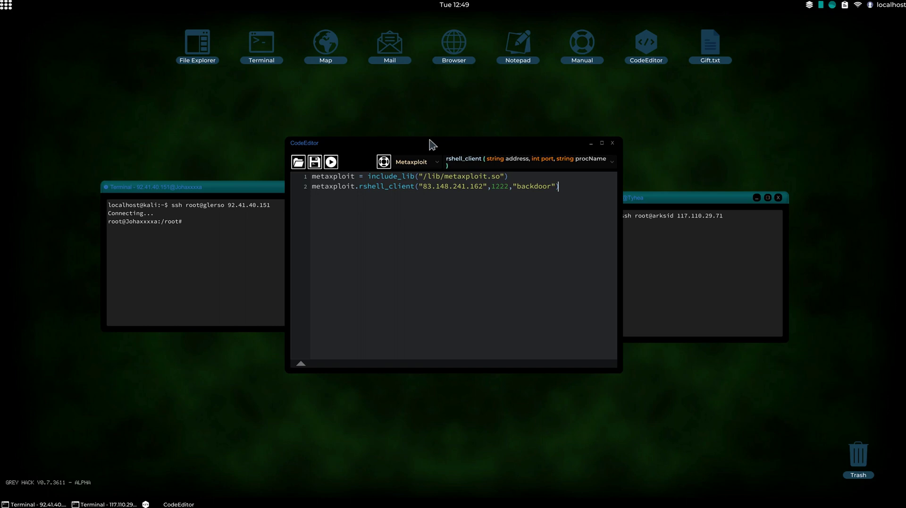
pyautogui.moveTo(430, 142); pyautogui.dragTo(539, 147)
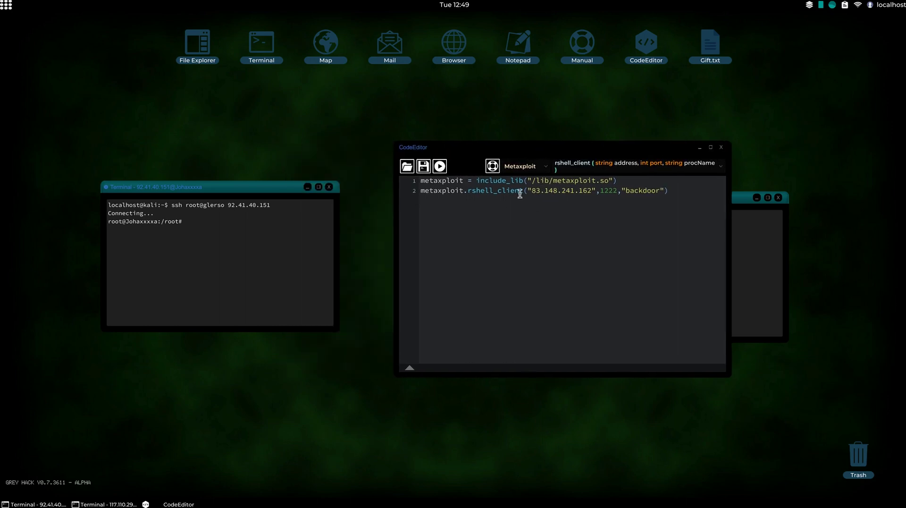
# Step: Replace the script's old IP with 92.41.40.151 copied from the terminal
pyautogui.moveTo(591, 191); pyautogui.dragTo(537, 192)
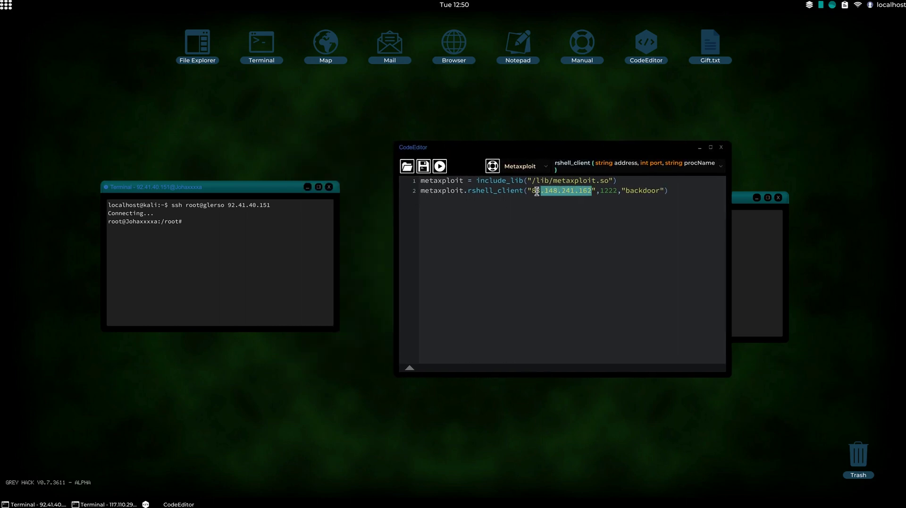
pyautogui.press('BackSpace')
pyautogui.moveTo(279, 206); pyautogui.dragTo(227, 206)
pyautogui.rightClick(237, 208)
pyautogui.click(251, 215)
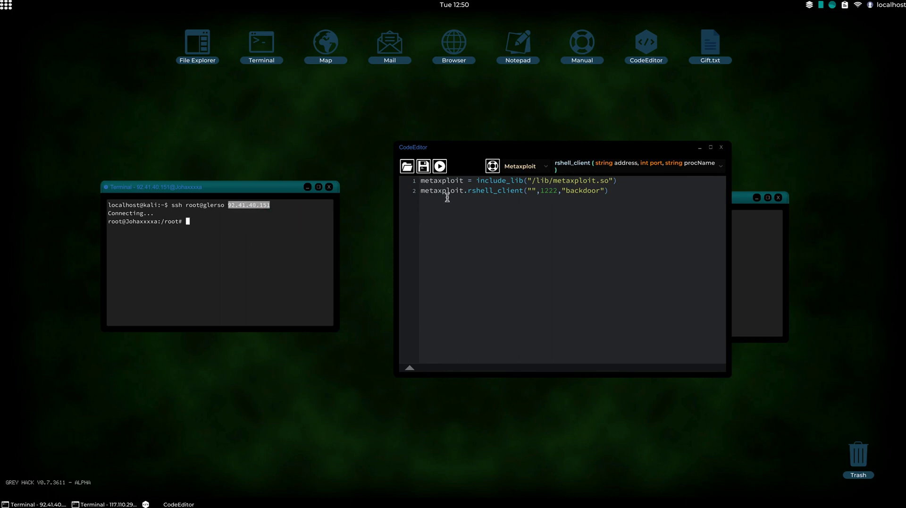
pyautogui.rightClick(532, 189)
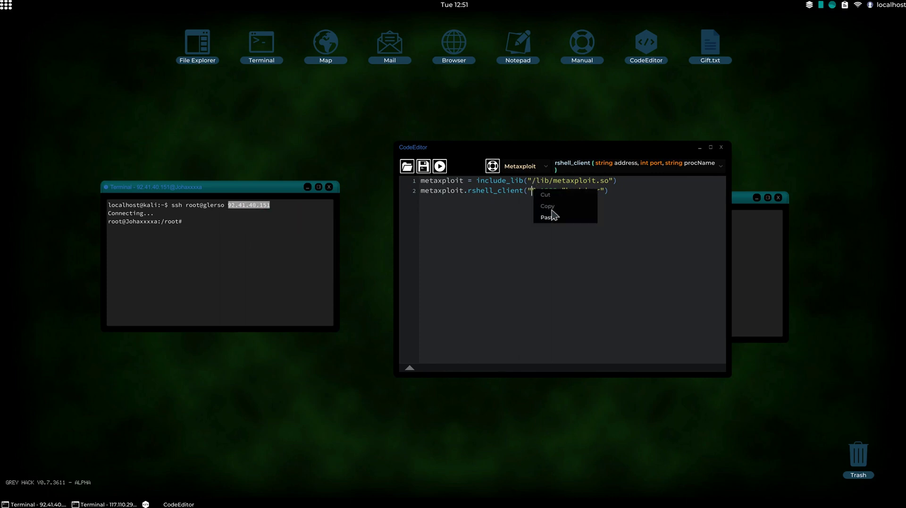
pyautogui.click(559, 222)
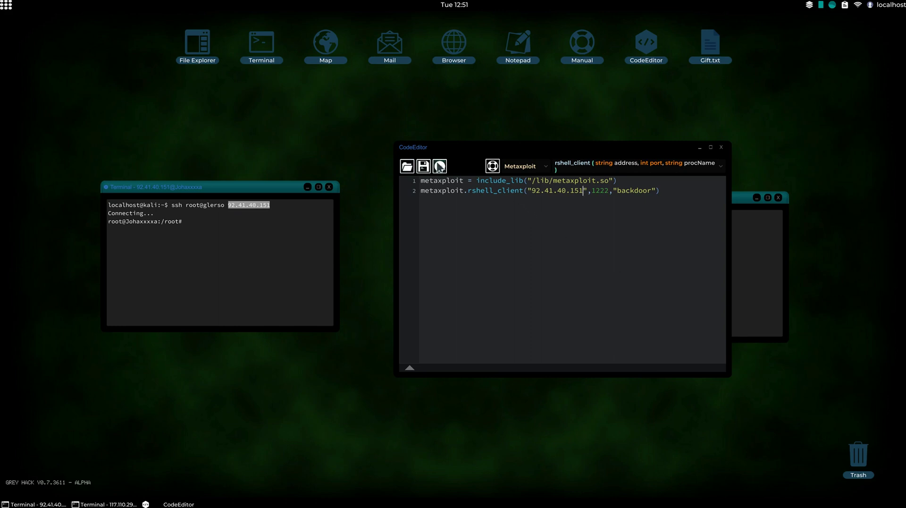
# Step: Save the script as pro.bat, overwriting the existing file
pyautogui.click(423, 165)
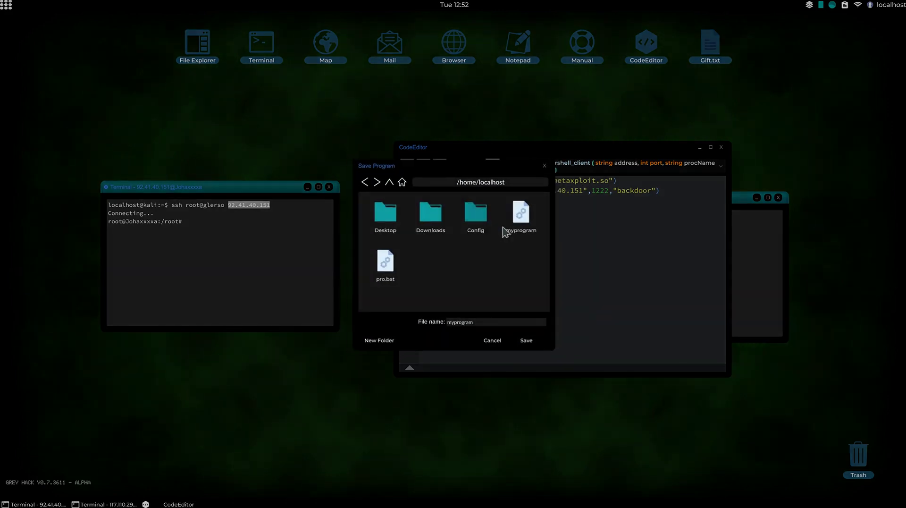
pyautogui.click(404, 259)
pyautogui.click(524, 339)
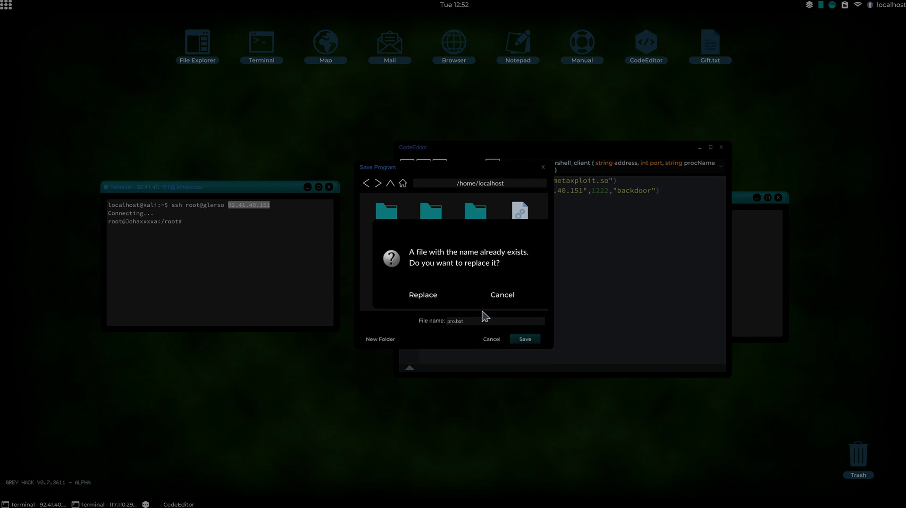
pyautogui.click(431, 292)
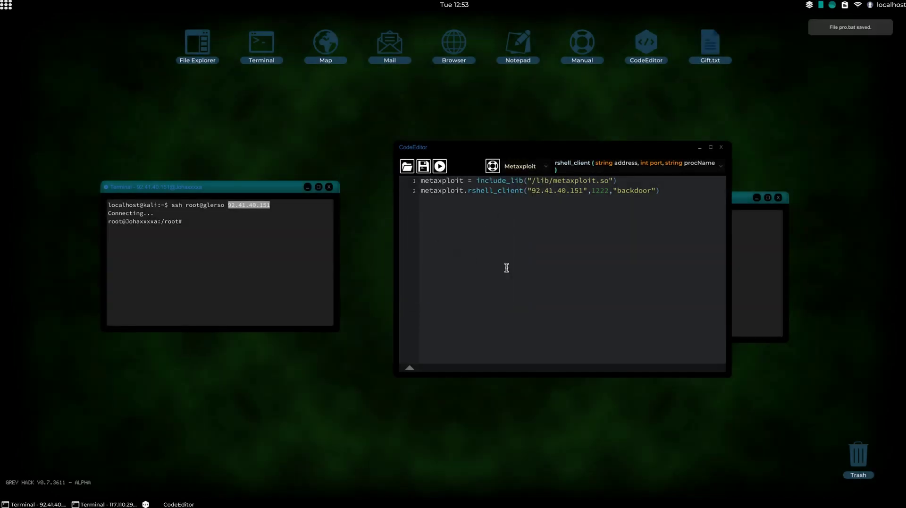
# Step: Run Browser.exe with shop address 63.63.153.52, copied from the 'I'm watching you' mail
pyautogui.click(721, 147)
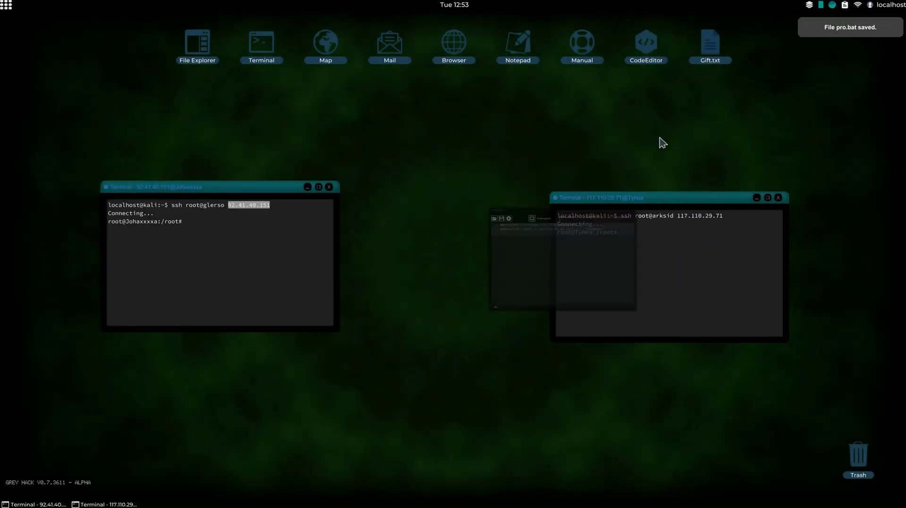
pyautogui.click(223, 233)
pyautogui.write('Bro')
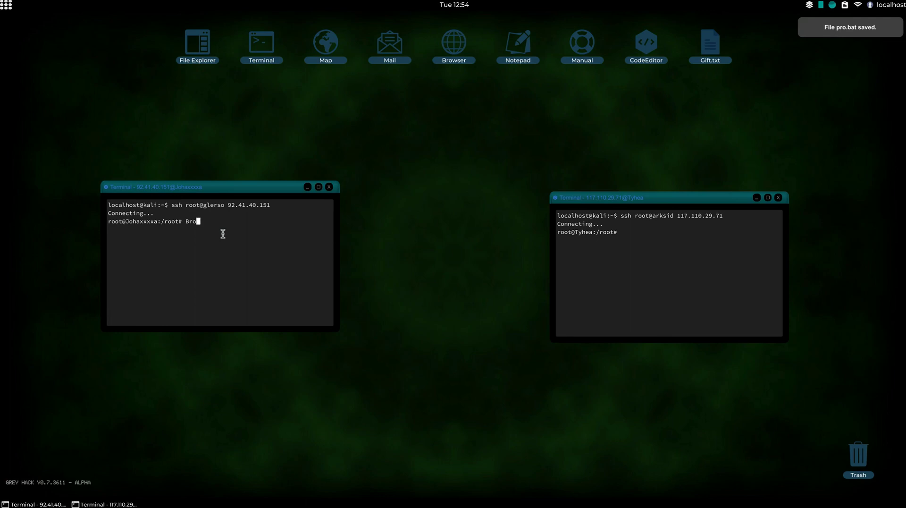
pyautogui.write('wser.exe')
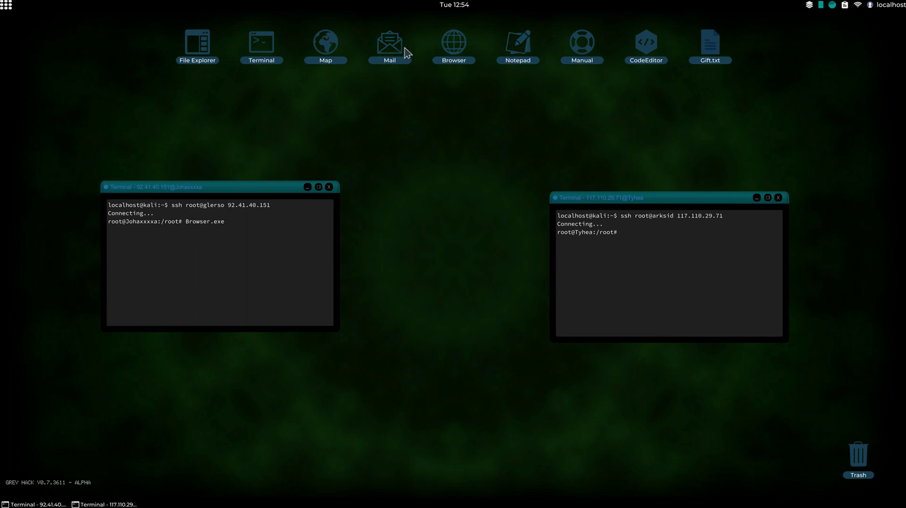
pyautogui.doubleClick(406, 52)
pyautogui.click(450, 304)
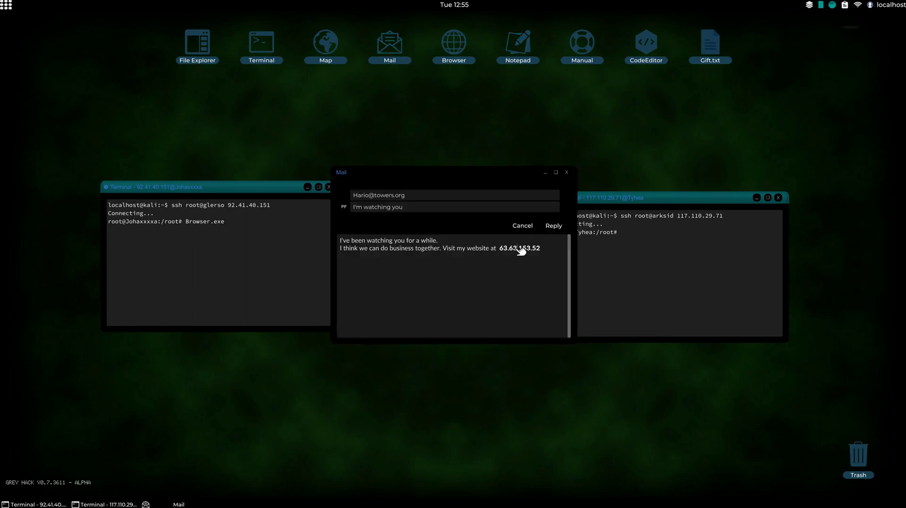
pyautogui.click(520, 250)
pyautogui.rightClick(245, 252)
pyautogui.click(263, 272)
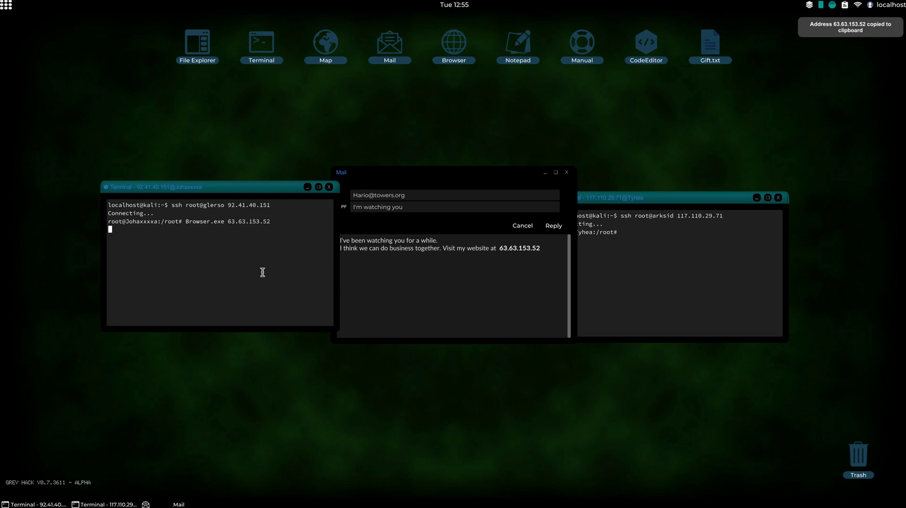
# Step: Download rshell-server from the shop's Tools list into /root
pyautogui.click(446, 203)
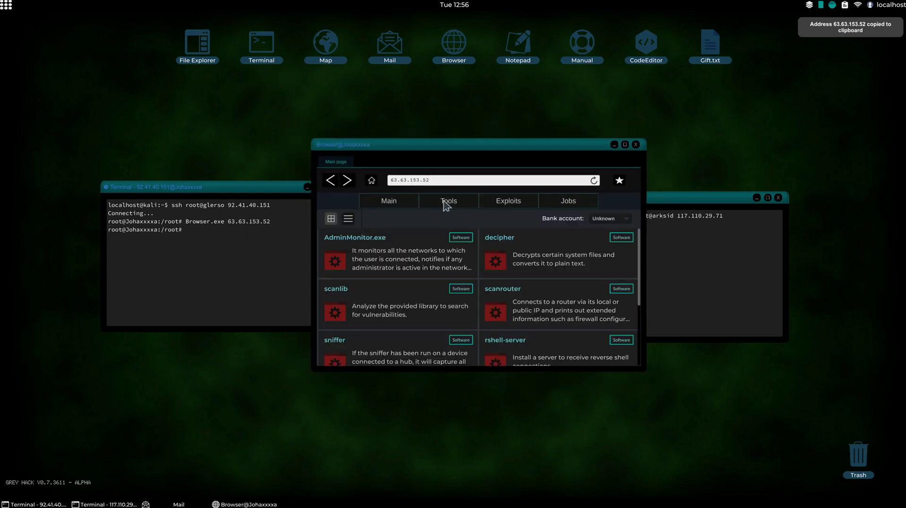
pyautogui.scroll(-2, 546, 339)
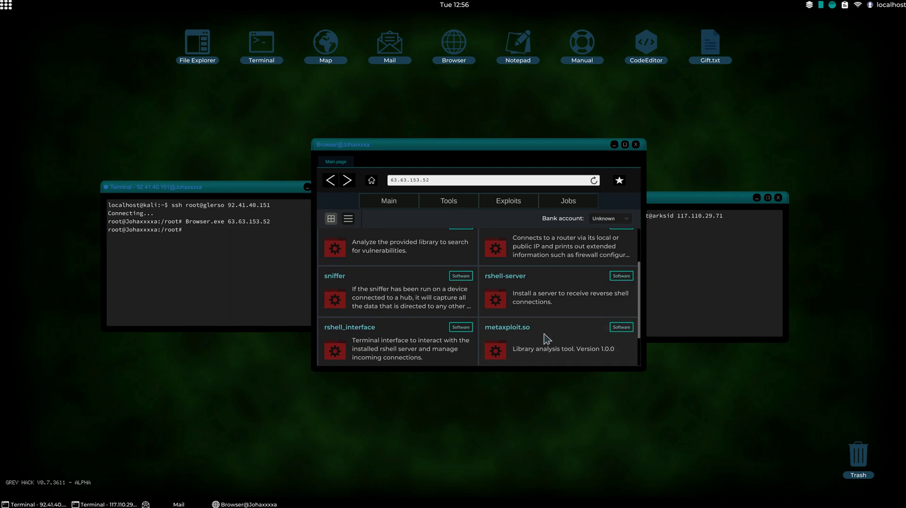
pyautogui.scroll(-1, 545, 336)
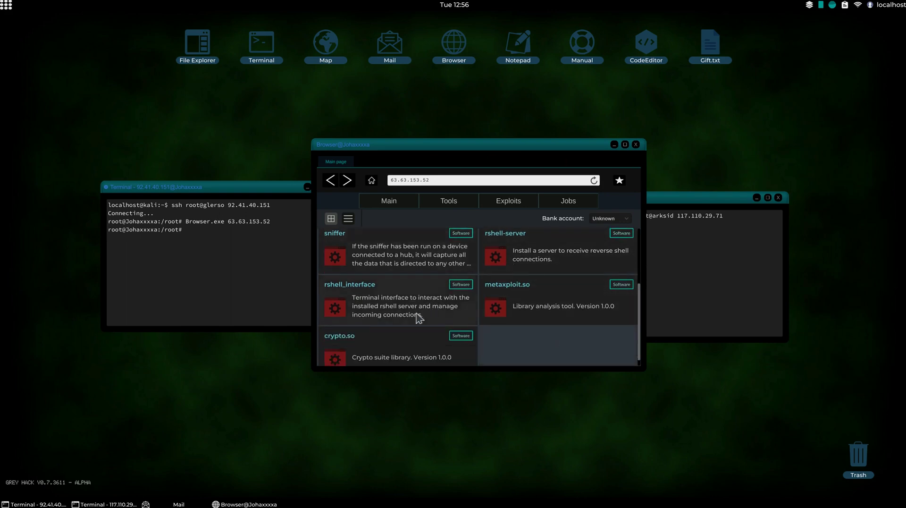
pyautogui.click(528, 251)
pyautogui.click(541, 341)
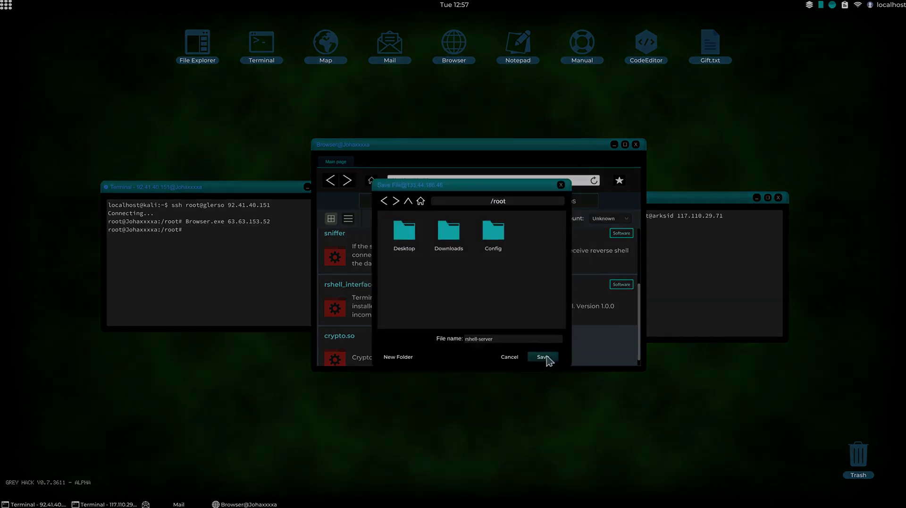
pyautogui.click(544, 357)
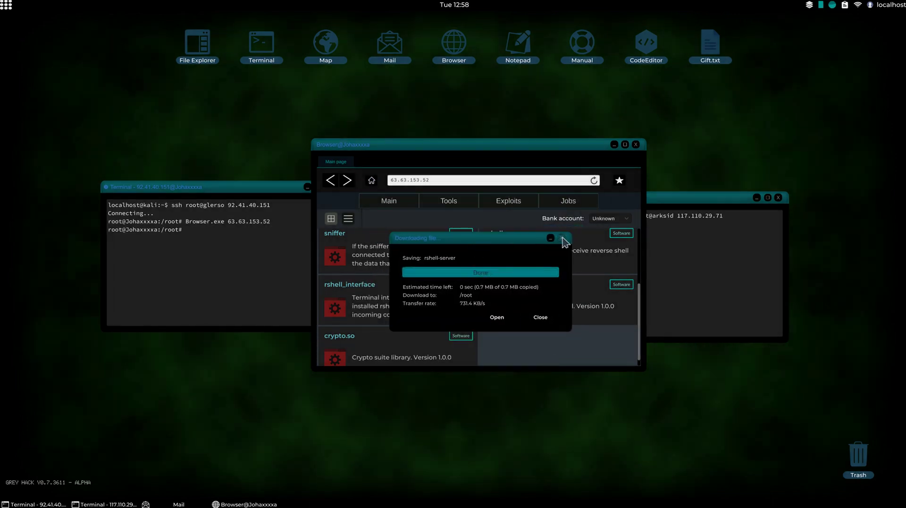
pyautogui.click(563, 238)
# Step: Buy rshell_interface and save it into /root
pyautogui.click(407, 302)
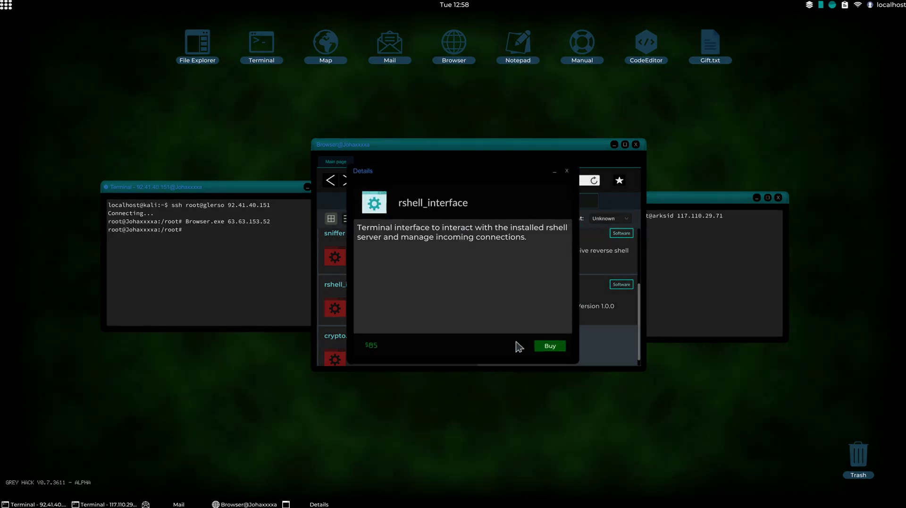
pyautogui.click(538, 335)
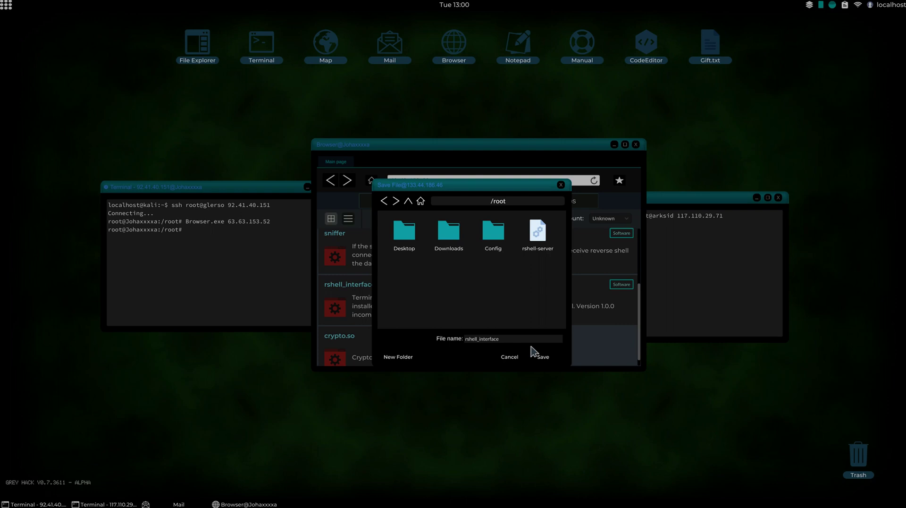
pyautogui.click(543, 357)
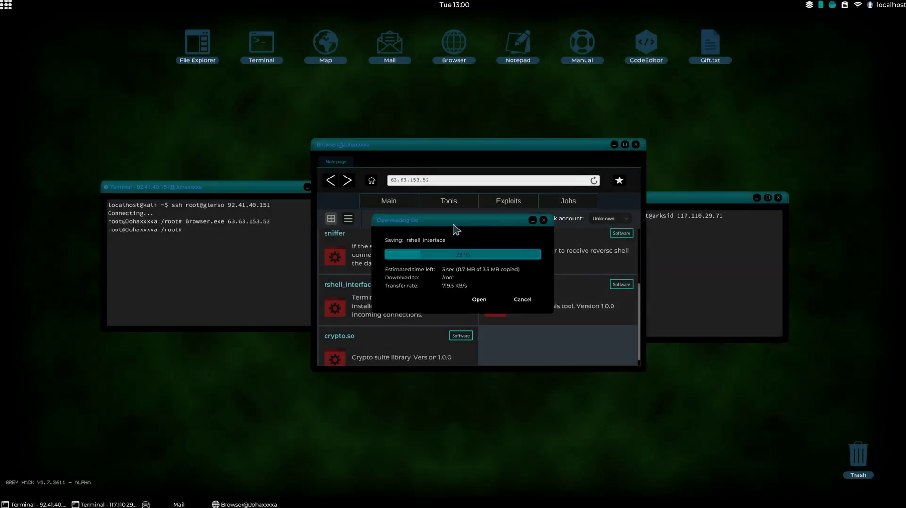
pyautogui.moveTo(458, 229)
pyautogui.mouseDown()
pyautogui.moveTo(500, 238)
pyautogui.moveTo(531, 386)
pyautogui.mouseUp()
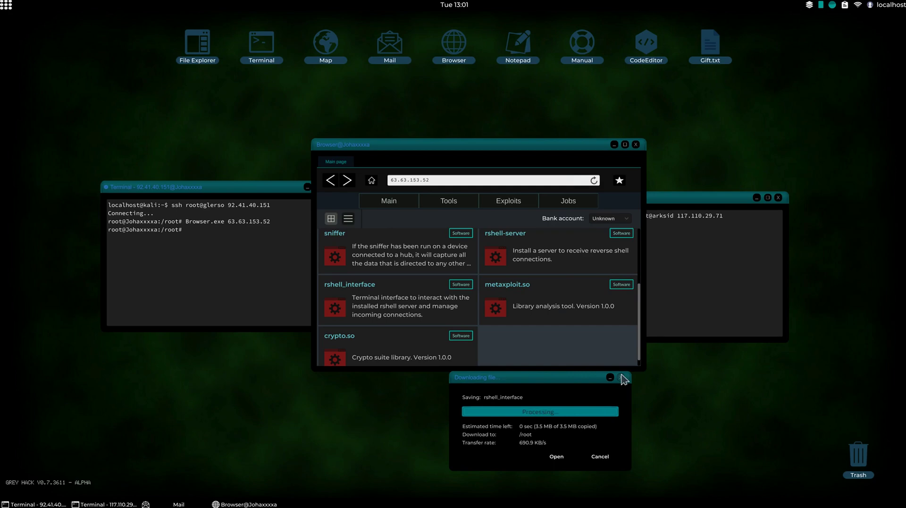
pyautogui.click(622, 378)
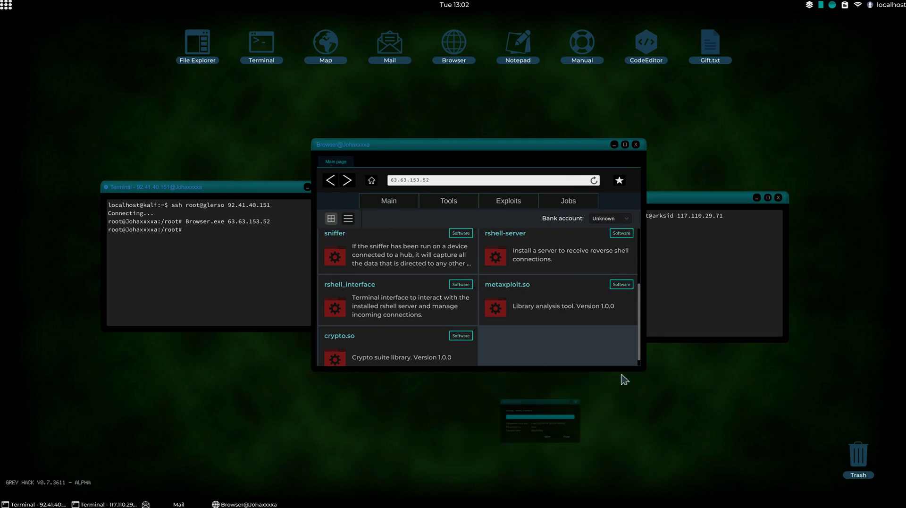
# Step: Buy metaxploit.so and save it into the /lib folder
pyautogui.click(512, 306)
pyautogui.click(534, 336)
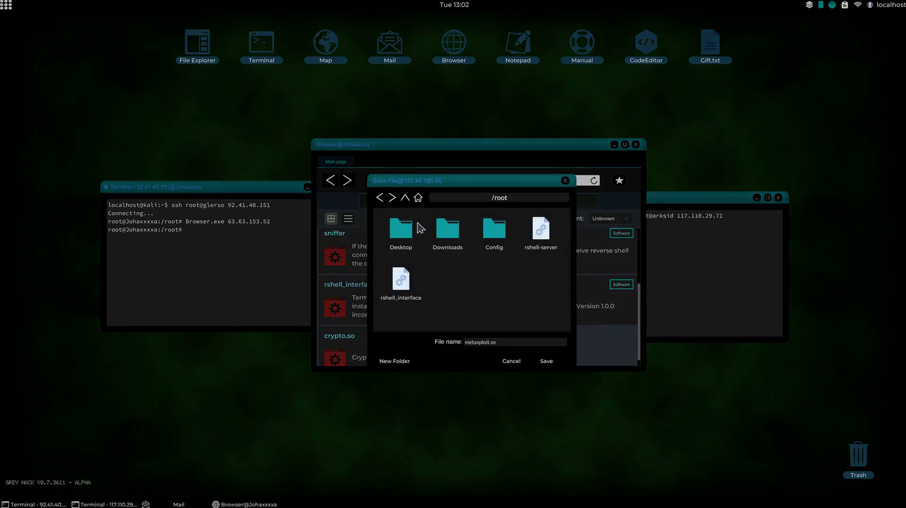
pyautogui.click(408, 201)
pyautogui.doubleClick(449, 230)
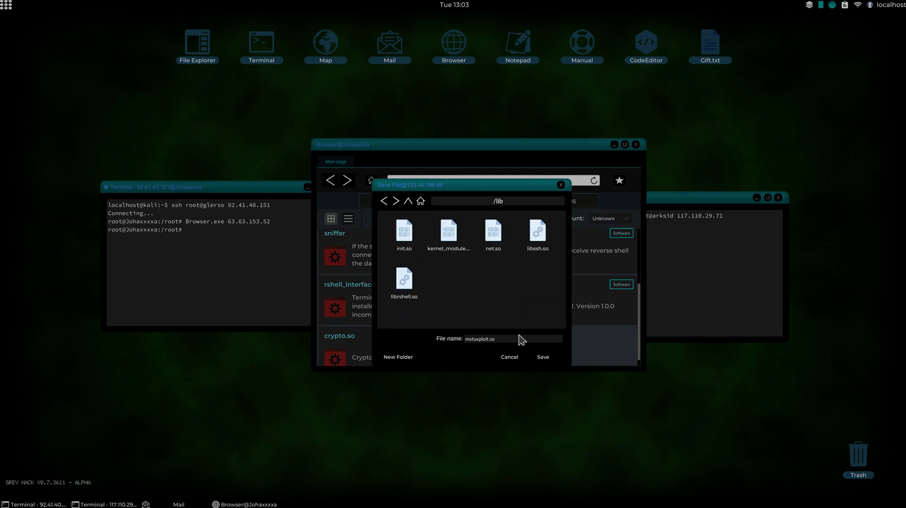
pyautogui.click(545, 358)
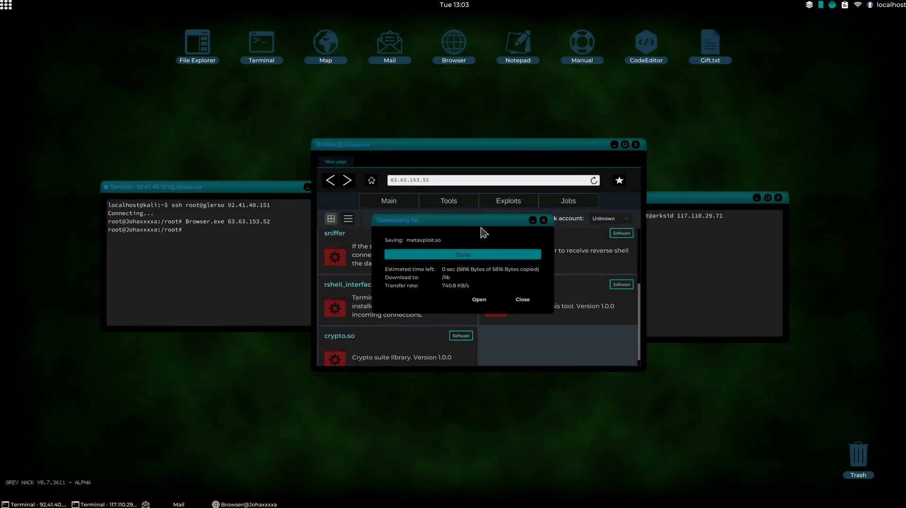
pyautogui.click(544, 220)
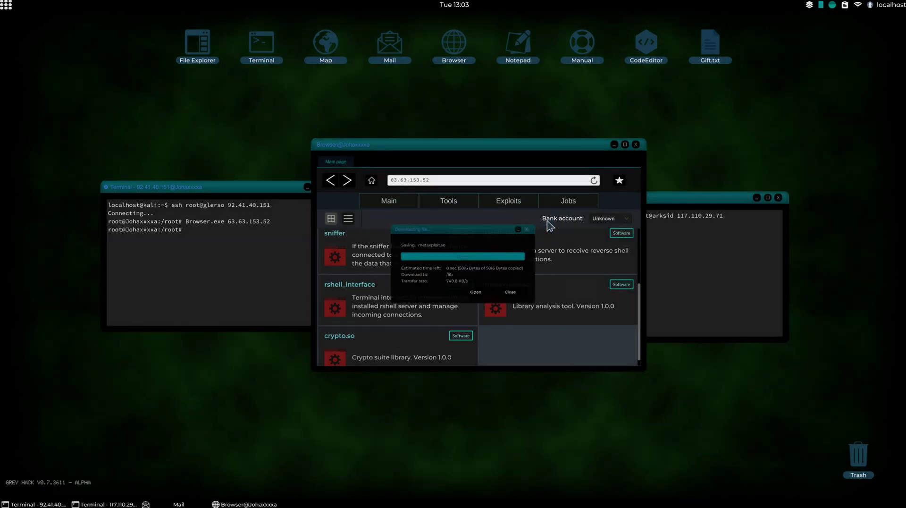
# Step: Close the browser, clear the terminal, and start the rshell-server service
pyautogui.click(635, 144)
pyautogui.write('clea')
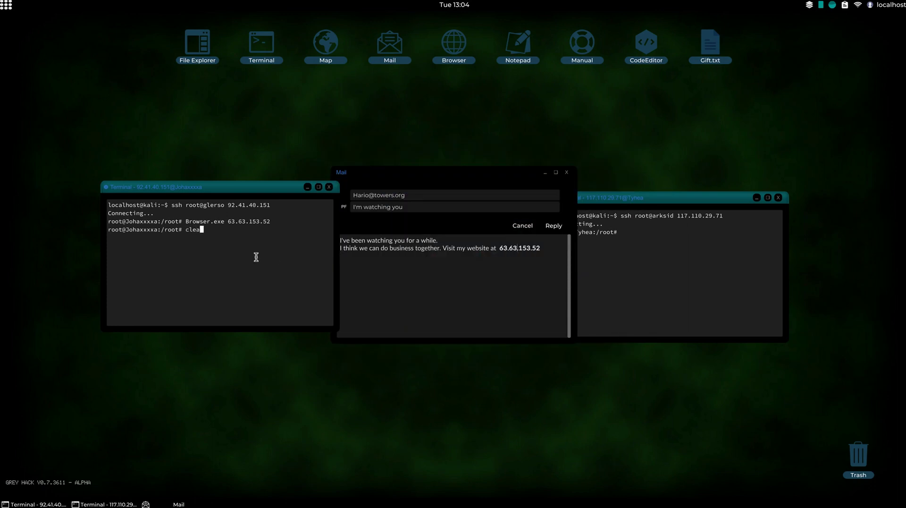
pyautogui.write('r')
pyautogui.press('Return')
pyautogui.write('rshell')
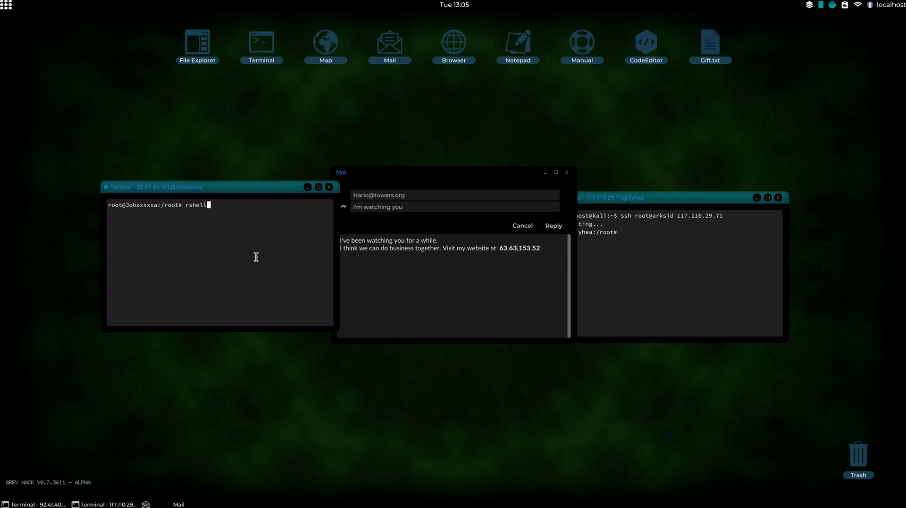
pyautogui.press('Tab')
pyautogui.write('-s')
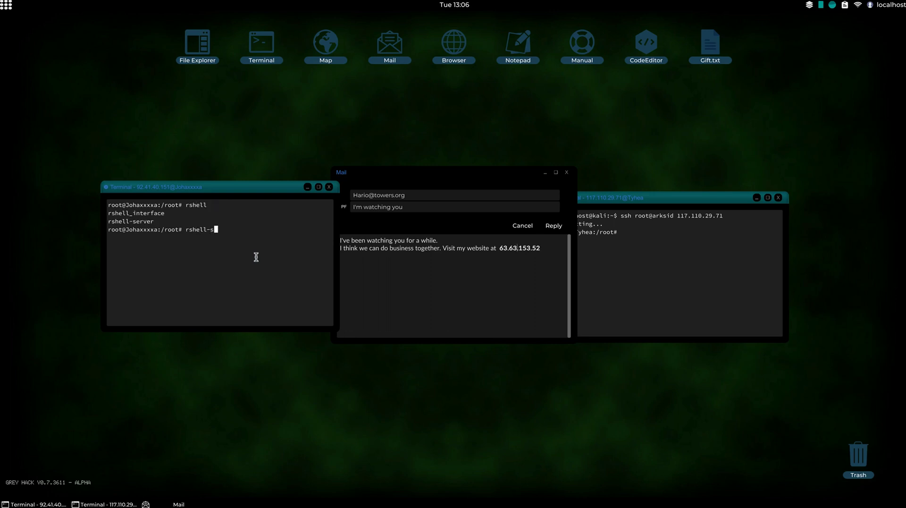
pyautogui.press('Return')
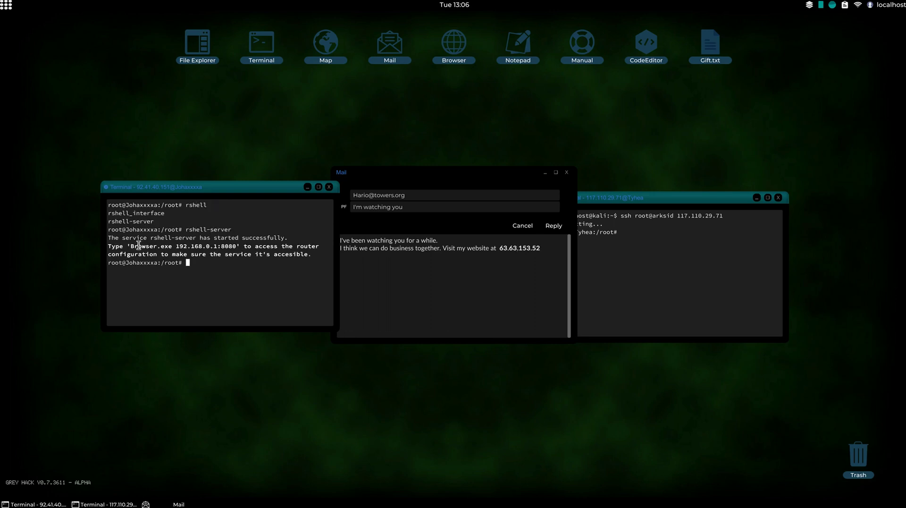
# Step: Copy the Browser.exe 192.168.0.1:8080 hint and paste it at the prompt
pyautogui.moveTo(140, 246); pyautogui.dragTo(235, 246)
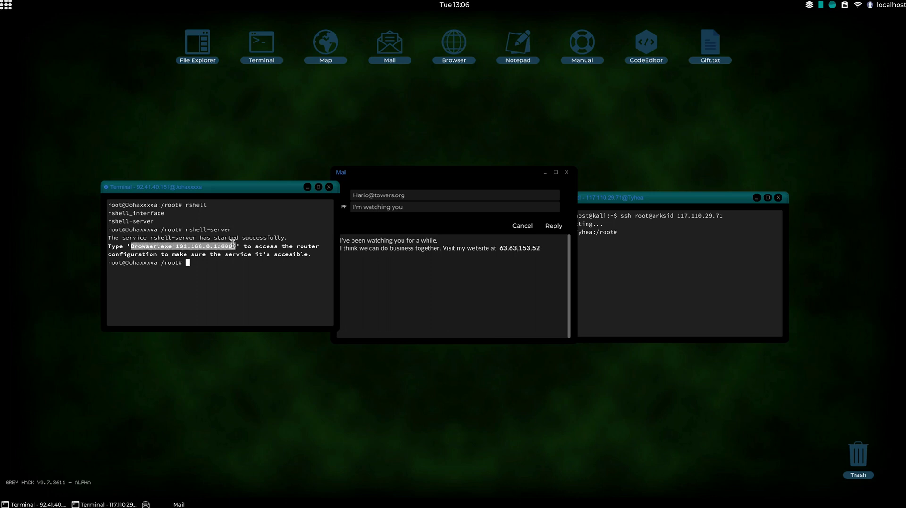
pyautogui.rightClick(234, 247)
pyautogui.click(234, 252)
pyautogui.rightClick(227, 261)
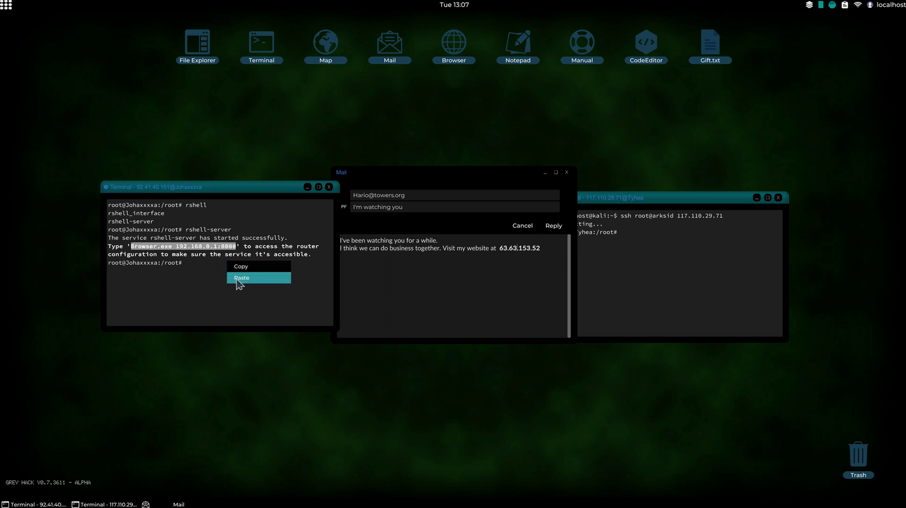
pyautogui.click(239, 279)
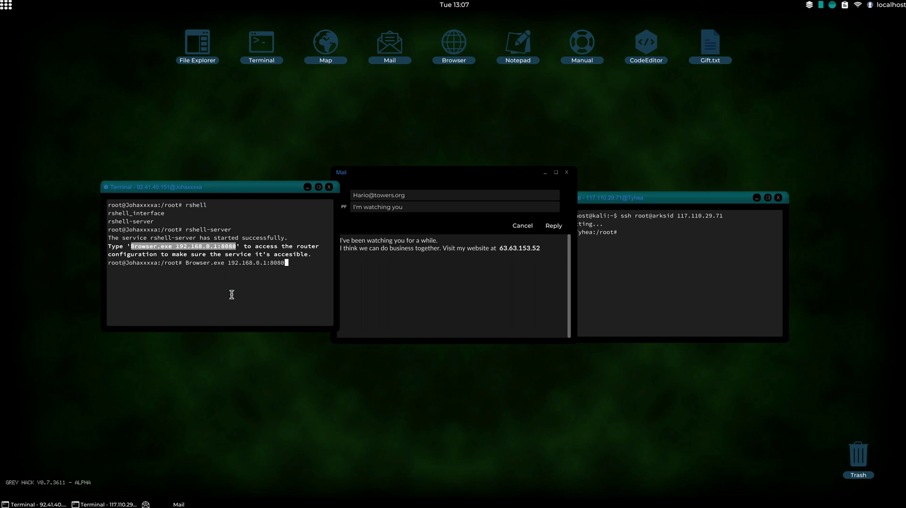
# Step: Add a router forwarding entry: external 1222, internal 1222, LAN IP 192.168.0.2, then close the page
pyautogui.press('Return')
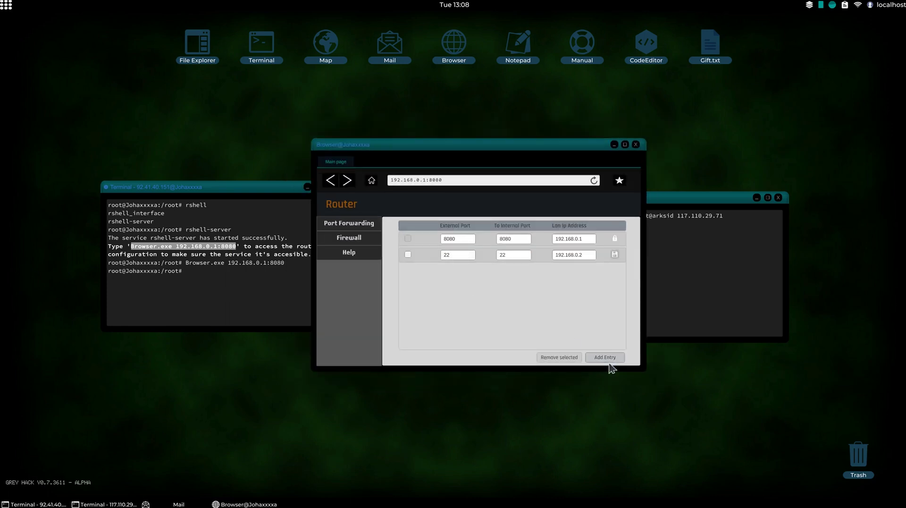
pyautogui.click(605, 361)
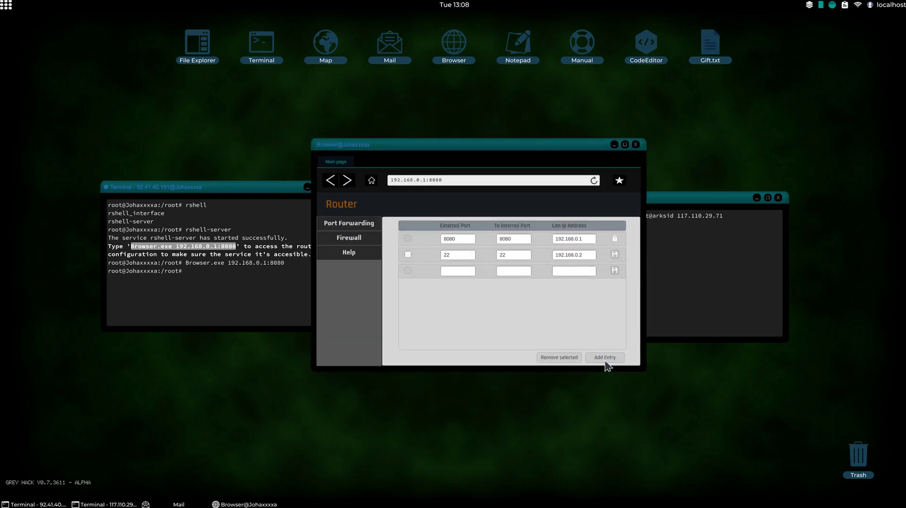
pyautogui.click(457, 274)
pyautogui.write('1222')
pyautogui.click(512, 273)
pyautogui.write('2')
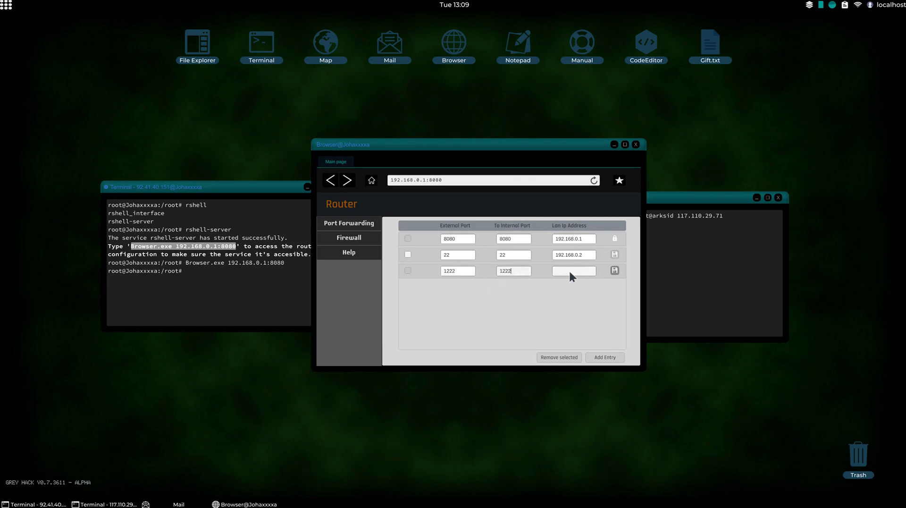
pyautogui.click(570, 273)
pyautogui.write('92.168.0.2')
pyautogui.click(615, 270)
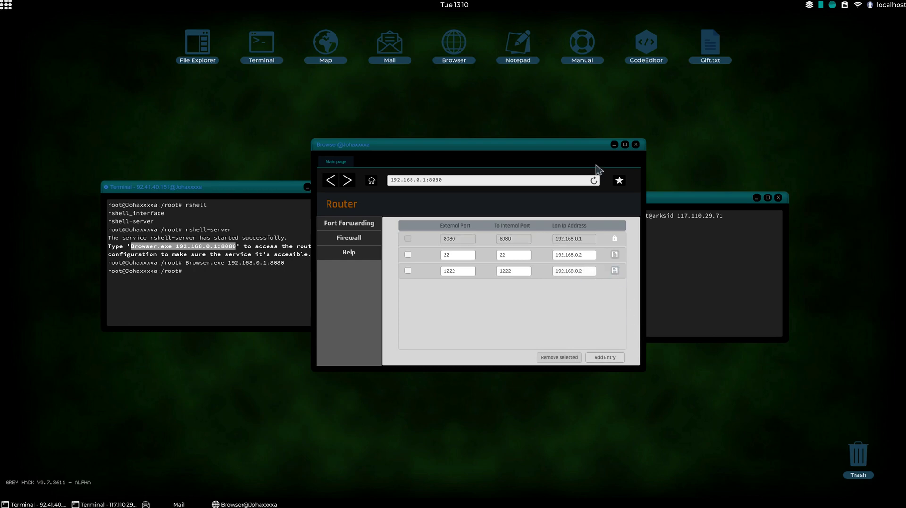
pyautogui.click(637, 144)
# Step: Run rshell_interface to listen for connections, then close Mail and move the terminal left
pyautogui.click(198, 286)
pyautogui.write('rs')
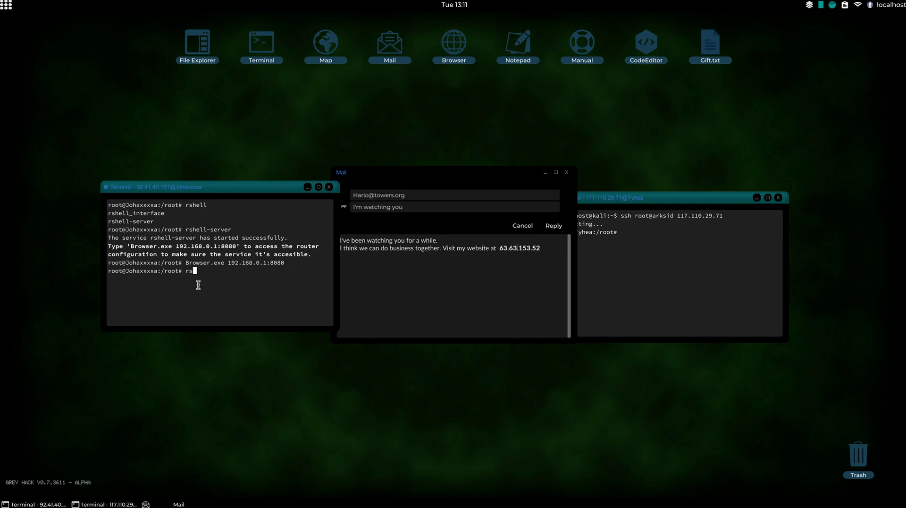
pyautogui.write('hell_')
pyautogui.press('Tab')
pyautogui.press('Return')
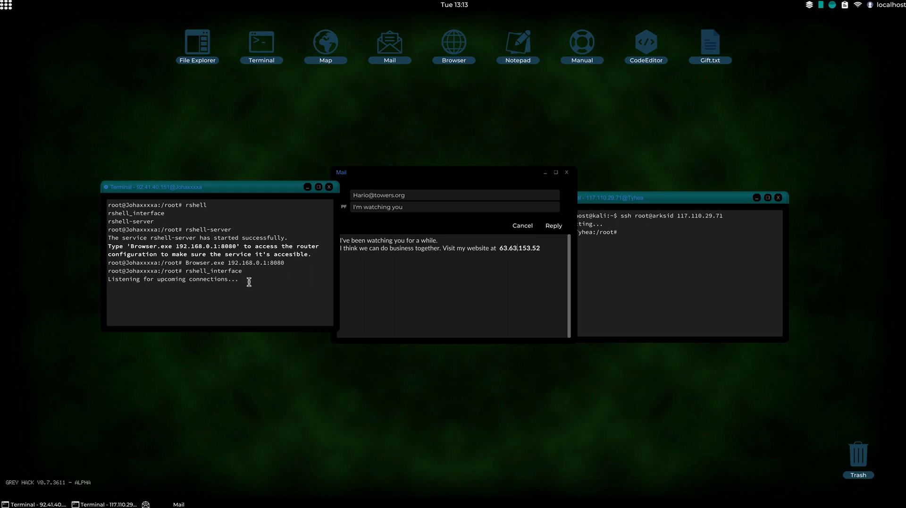
pyautogui.click(568, 172)
pyautogui.moveTo(245, 190)
pyautogui.mouseDown()
pyautogui.moveTo(142, 208)
pyautogui.moveTo(166, 208)
pyautogui.mouseUp()
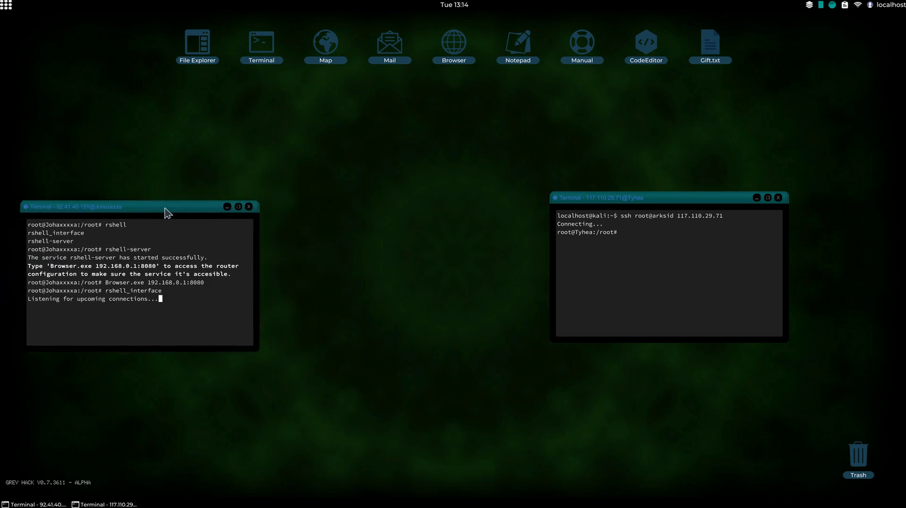
# Step: Open the local file explorer and the remote host's FileExplorer side by side
pyautogui.click(198, 44)
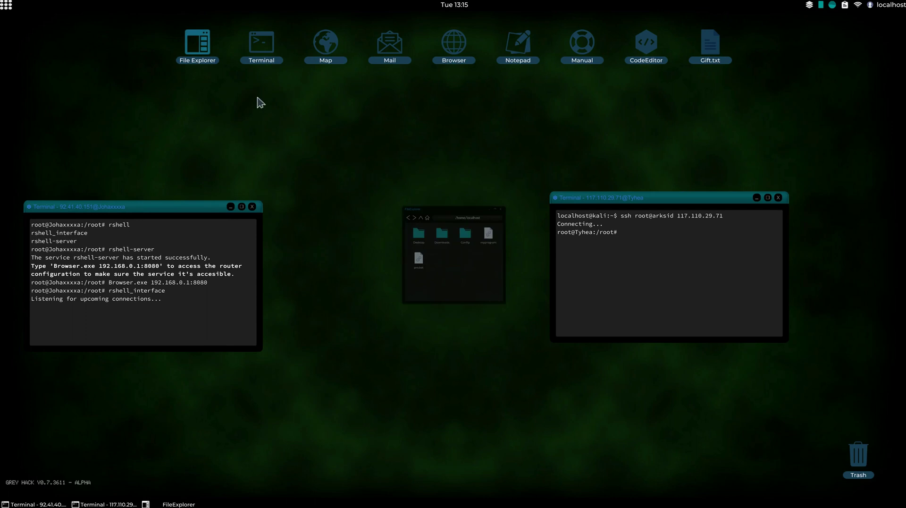
pyautogui.moveTo(418, 171); pyautogui.dragTo(340, 163)
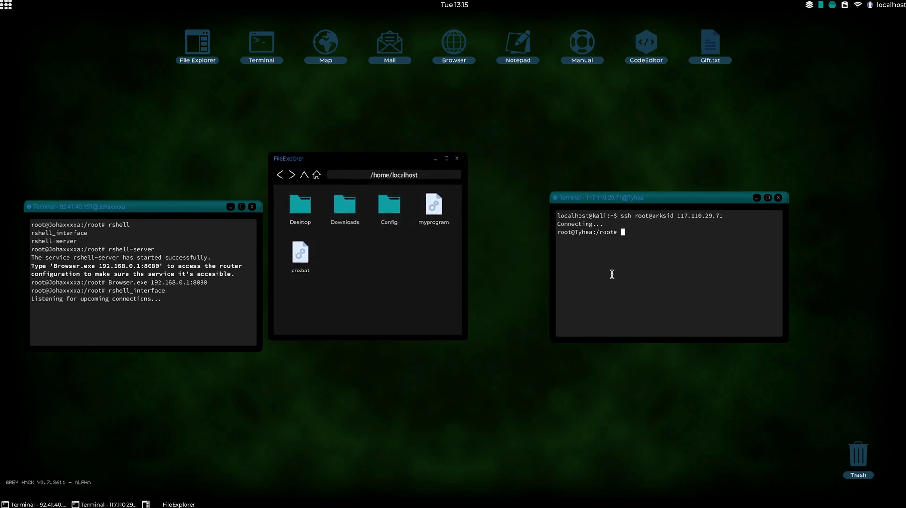
pyautogui.write('Fi')
pyautogui.press('Tab')
pyautogui.moveTo(388, 163)
pyautogui.mouseDown()
pyautogui.moveTo(411, 151)
pyautogui.moveTo(526, 192)
pyautogui.mouseUp()
# Step: Copy pro.bat into the remote /root and let the copy finish
pyautogui.moveTo(300, 255)
pyautogui.mouseDown()
pyautogui.moveTo(606, 264)
pyautogui.moveTo(558, 291)
pyautogui.mouseUp()
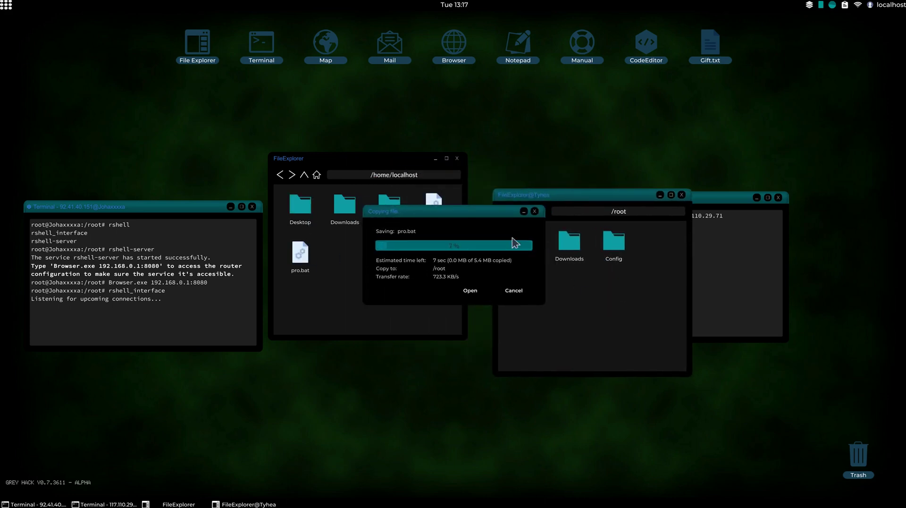
pyautogui.moveTo(465, 218)
pyautogui.mouseDown()
pyautogui.moveTo(410, 264)
pyautogui.moveTo(364, 365)
pyautogui.mouseUp()
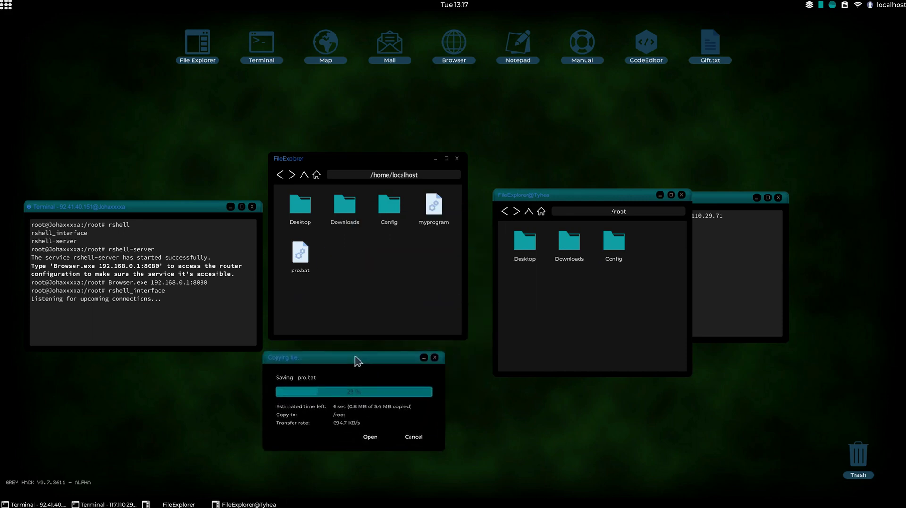
pyautogui.click(715, 256)
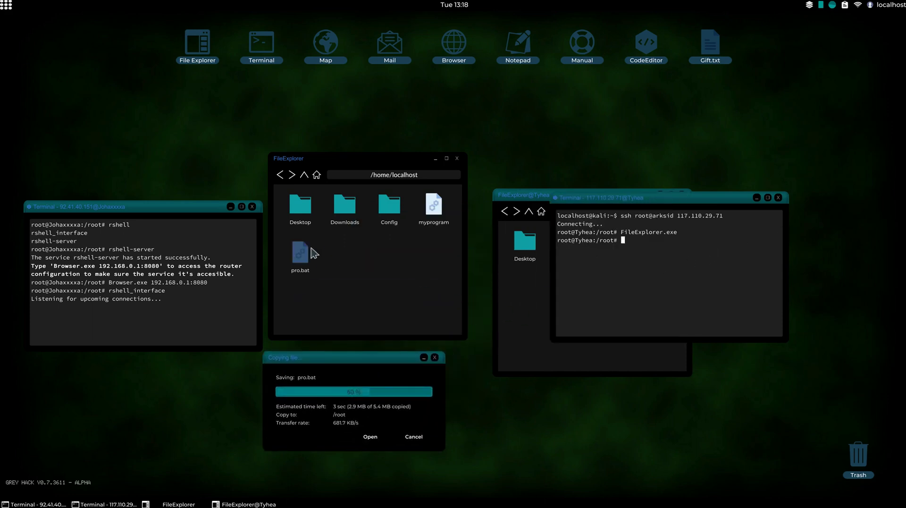
pyautogui.click(496, 276)
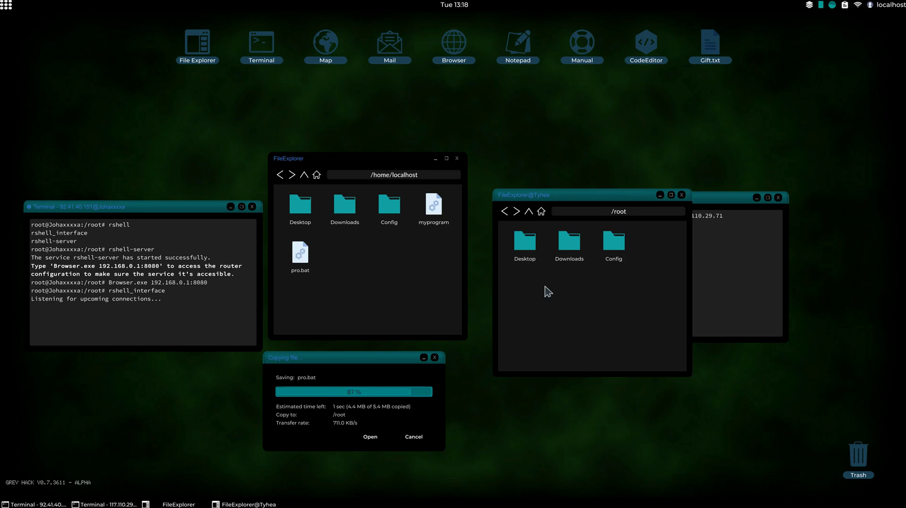
pyautogui.click(708, 279)
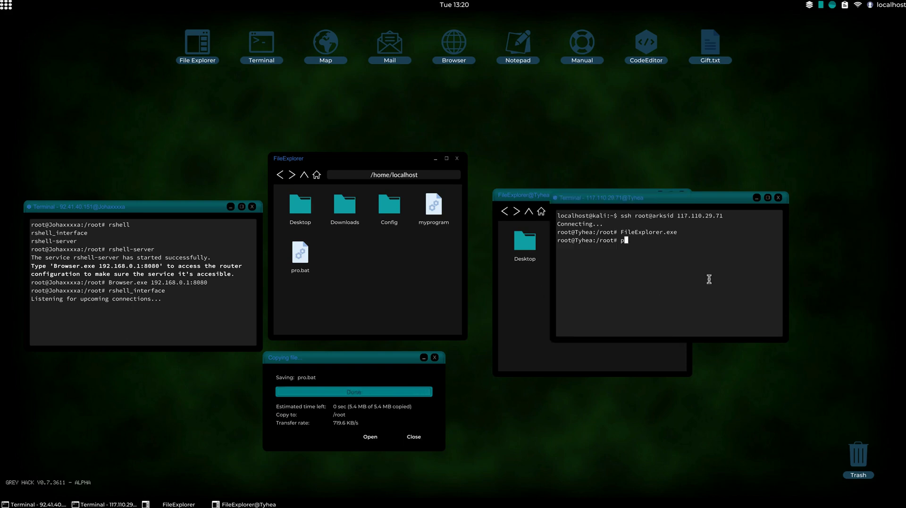
# Step: Run pro.bat on the remote host and open /lib in both file explorers
pyautogui.write('ro.bat')
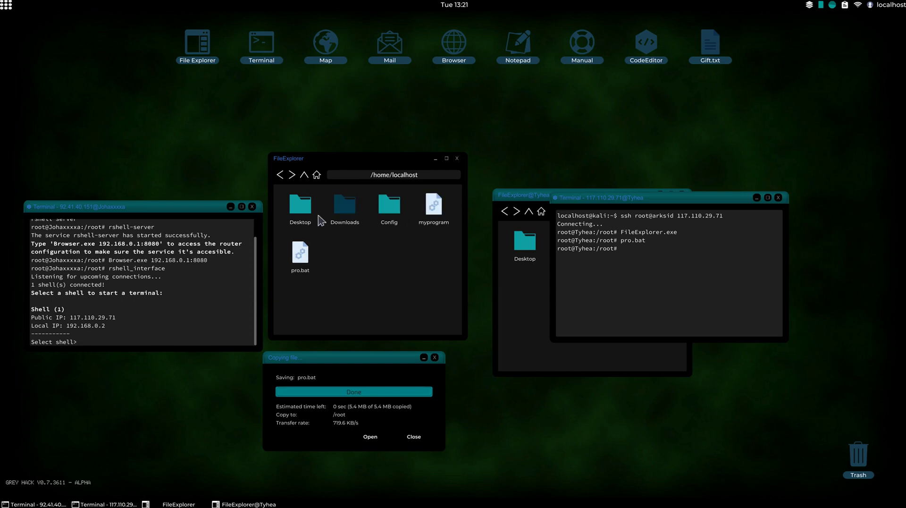
pyautogui.moveTo(621, 201); pyautogui.dragTo(722, 195)
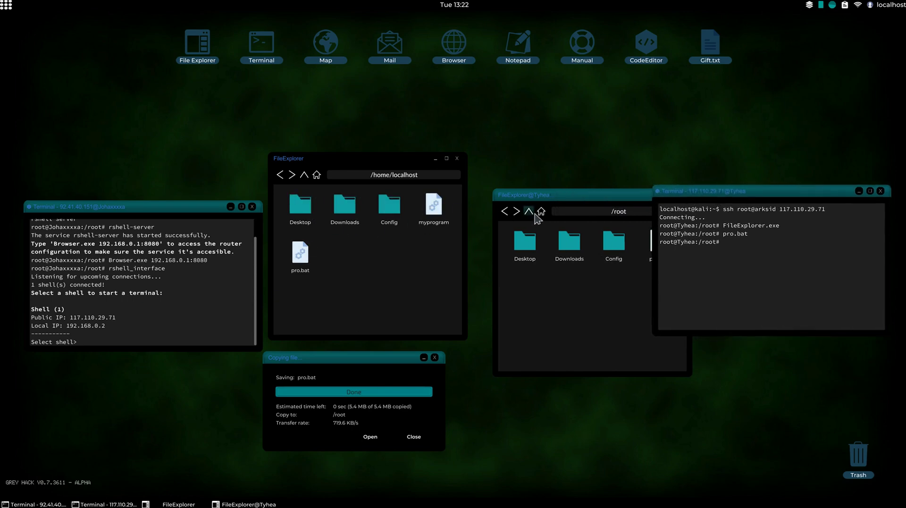
pyautogui.click(529, 211)
pyautogui.doubleClick(573, 243)
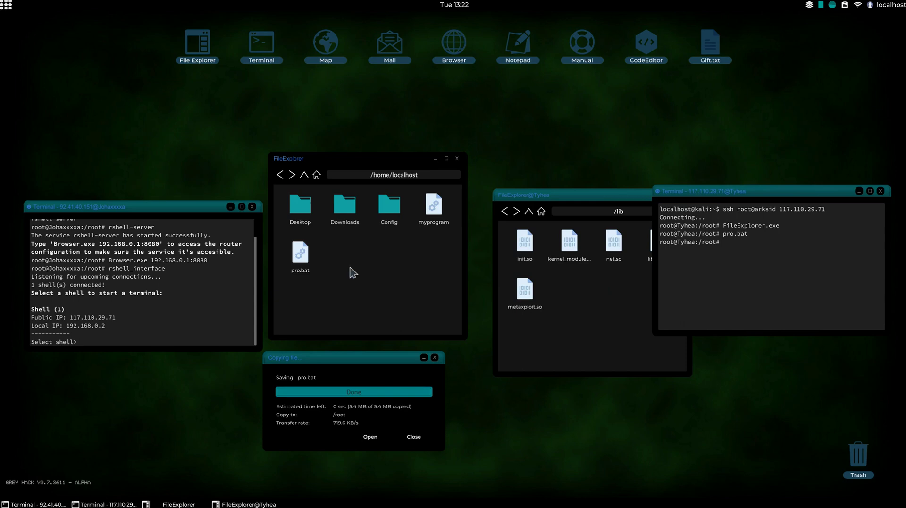
pyautogui.click(304, 175)
pyautogui.click(304, 175)
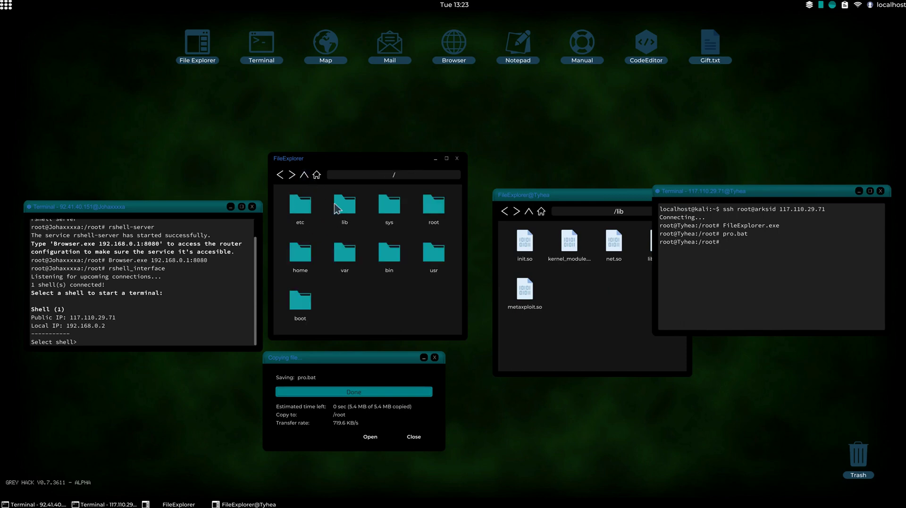
pyautogui.doubleClick(344, 204)
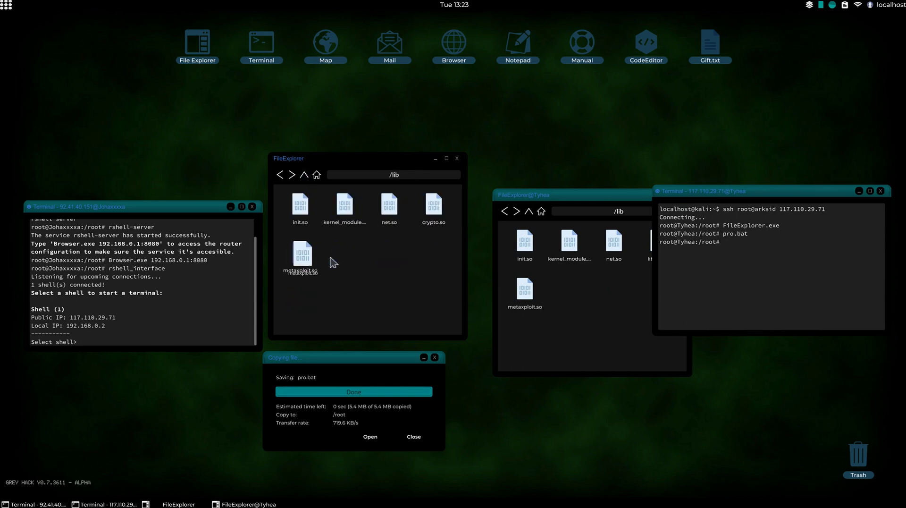
# Step: Copy metaxploit.so into the remote /lib, replacing the existing file, then close the remote explorer
pyautogui.moveTo(300, 254); pyautogui.dragTo(576, 301)
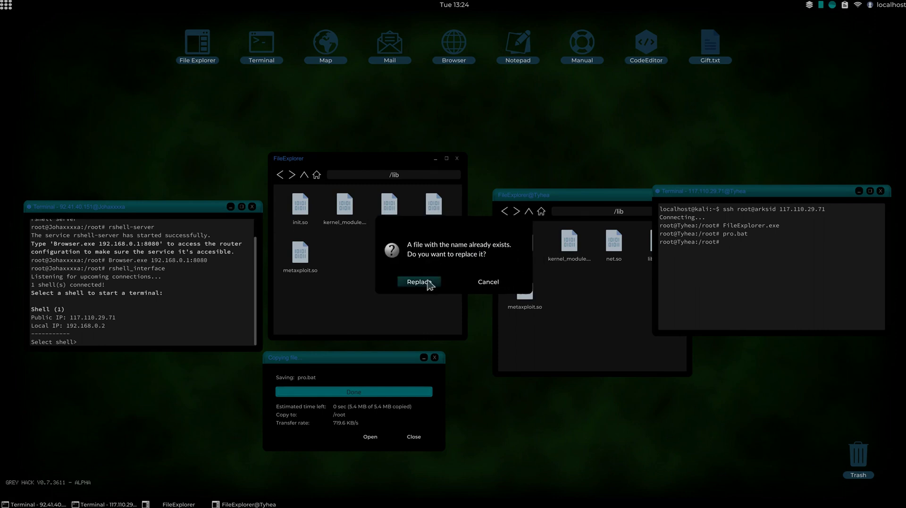
pyautogui.click(419, 281)
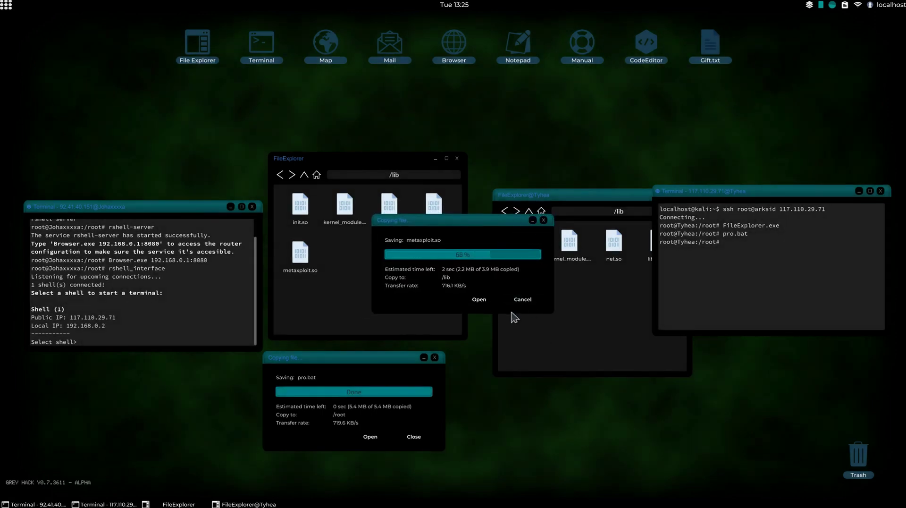
pyautogui.click(543, 221)
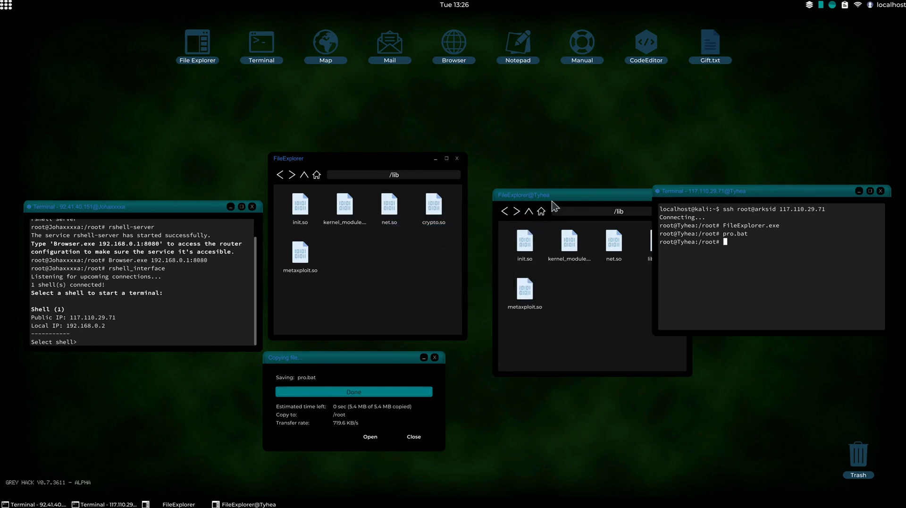
pyautogui.moveTo(540, 197); pyautogui.dragTo(485, 201)
pyautogui.click(625, 199)
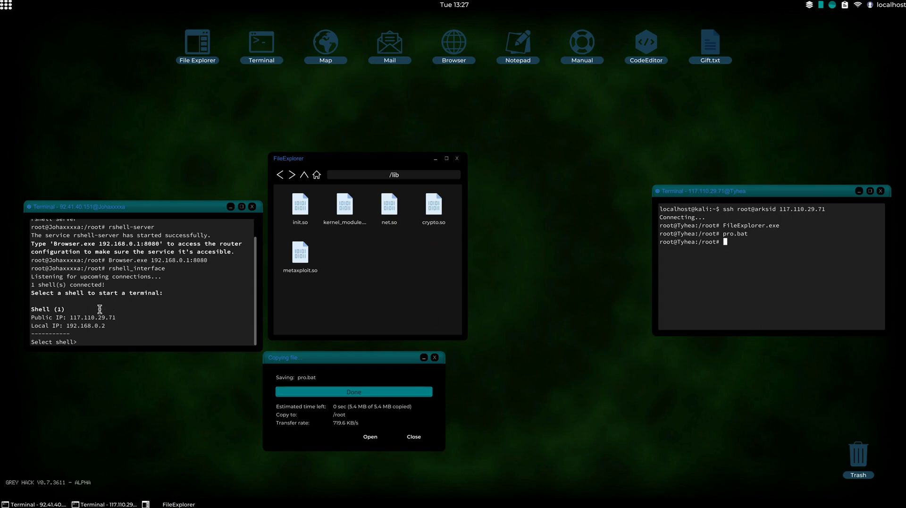
# Step: Start reverse shell 1, run touch hello on the remote host, and return to the ssh terminal
pyautogui.moveTo(762, 230); pyautogui.dragTo(603, 231)
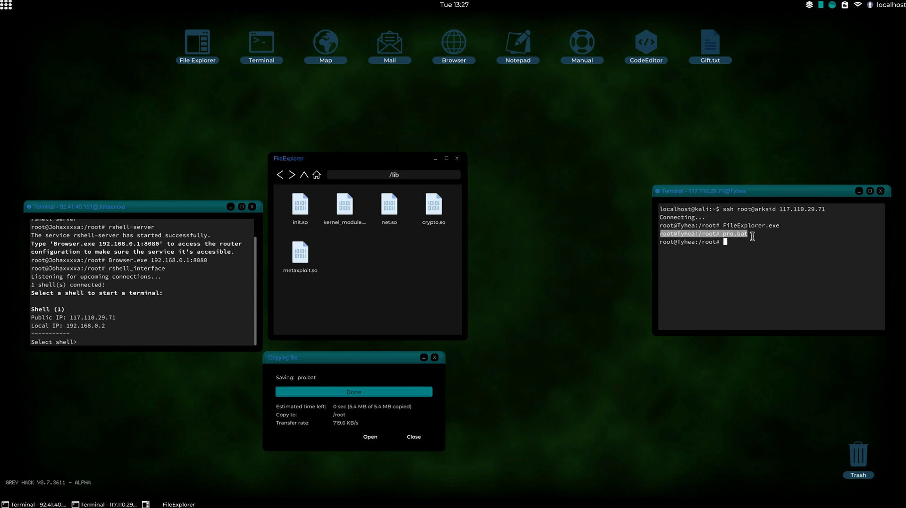
pyautogui.moveTo(744, 234); pyautogui.dragTo(648, 233)
pyautogui.press('Return')
pyautogui.write('touch hello')
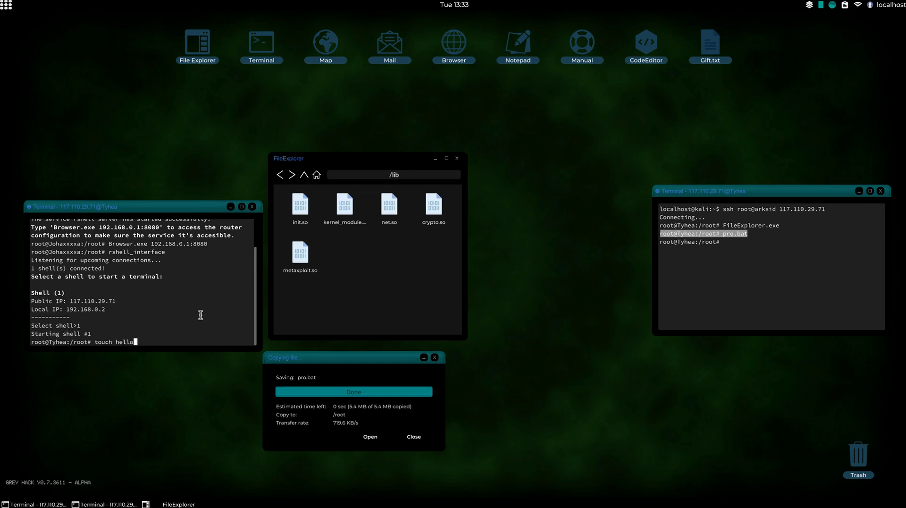
pyautogui.press('Return')
pyautogui.click(792, 243)
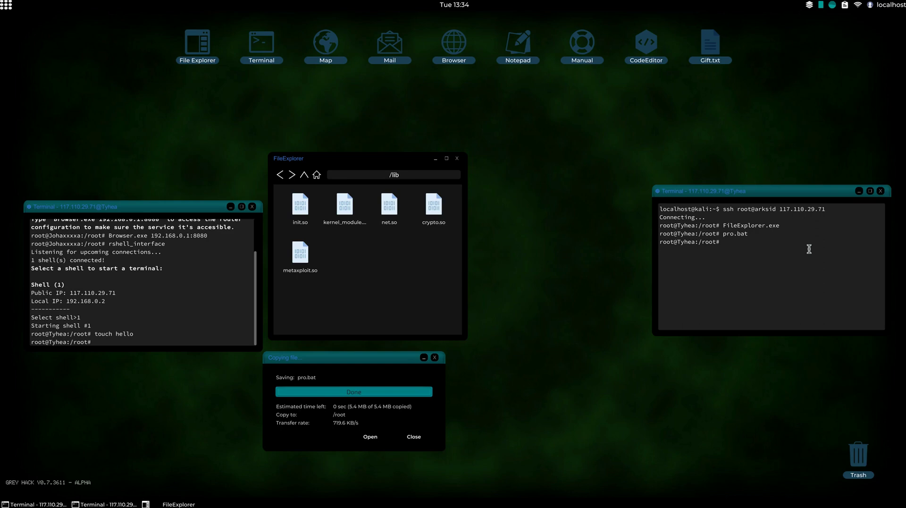
pyautogui.write('ls -la')
# Step: Run ls -la on the remote /root and highlight the root-owned hello row
pyautogui.press('Return')
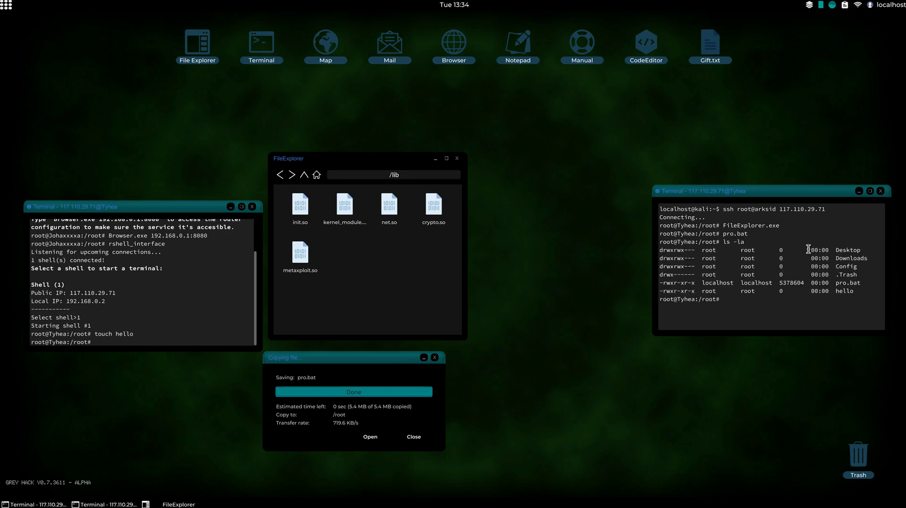
pyautogui.moveTo(856, 290); pyautogui.dragTo(576, 283)
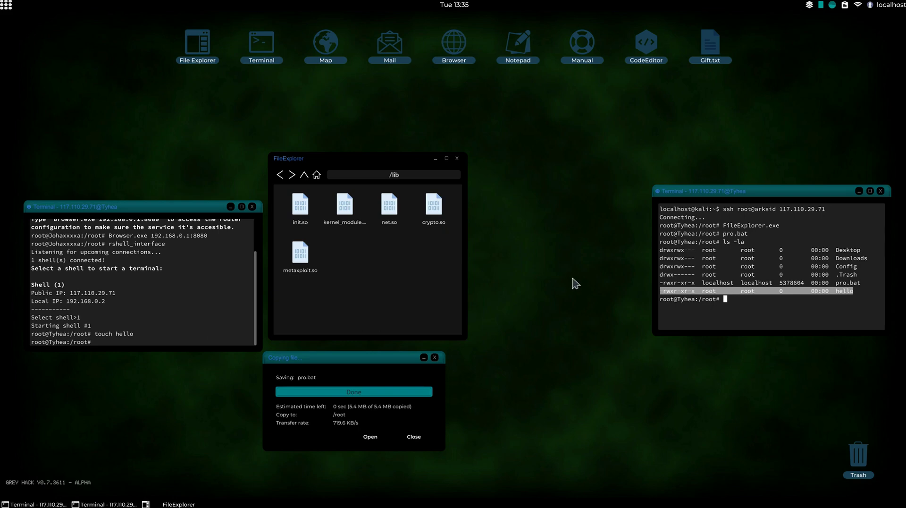
pyautogui.click(751, 295)
pyautogui.moveTo(860, 290); pyautogui.dragTo(485, 246)
pyautogui.click(847, 286)
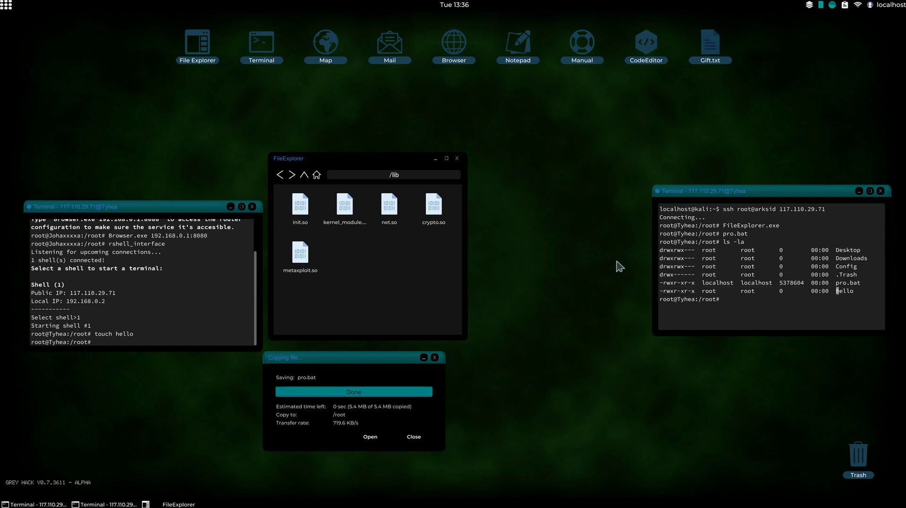
# Step: Close the file browser and copy dialog, placing the ssh and reverse-shell terminals side by side
pyautogui.click(457, 159)
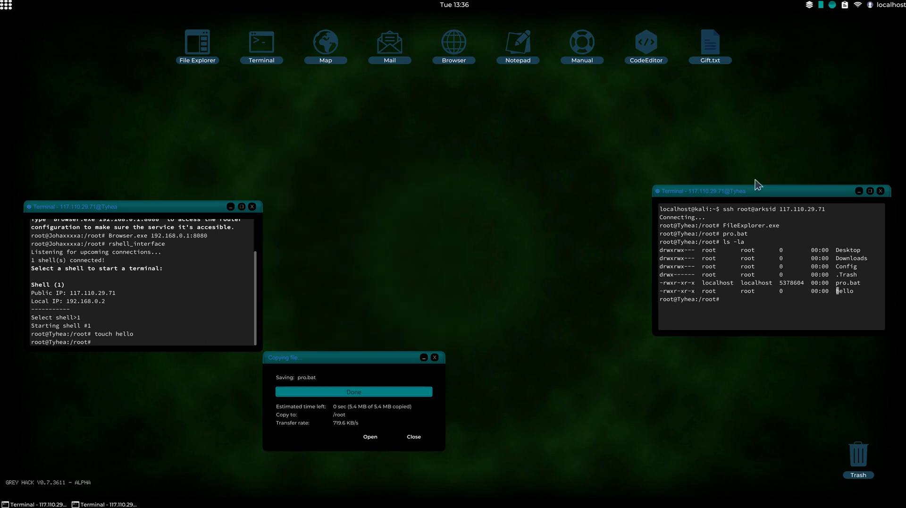
pyautogui.moveTo(750, 196); pyautogui.dragTo(596, 176)
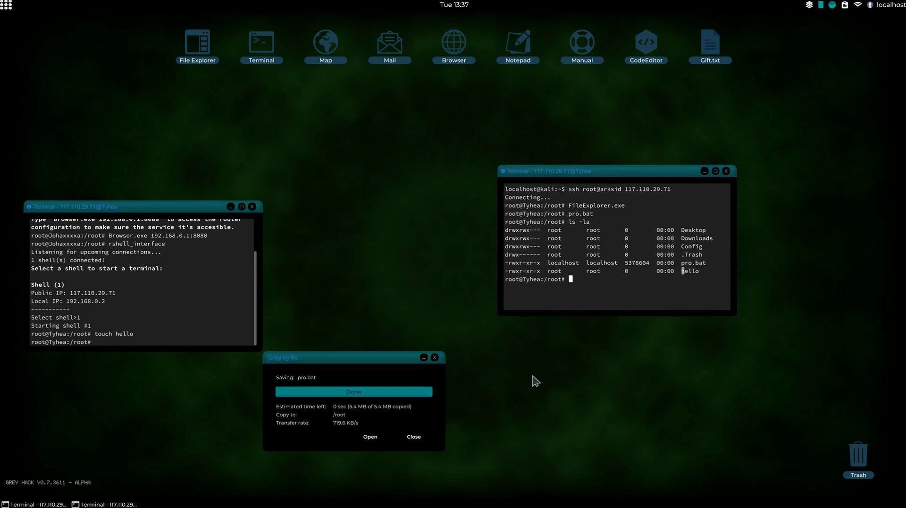
pyautogui.click(434, 357)
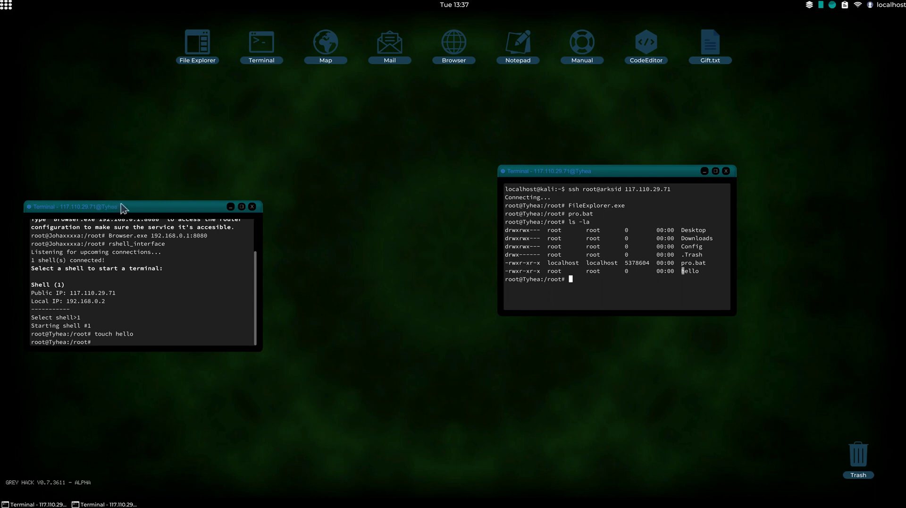
pyautogui.moveTo(121, 206)
pyautogui.mouseDown()
pyautogui.moveTo(207, 178)
pyautogui.moveTo(279, 175)
pyautogui.mouseUp()
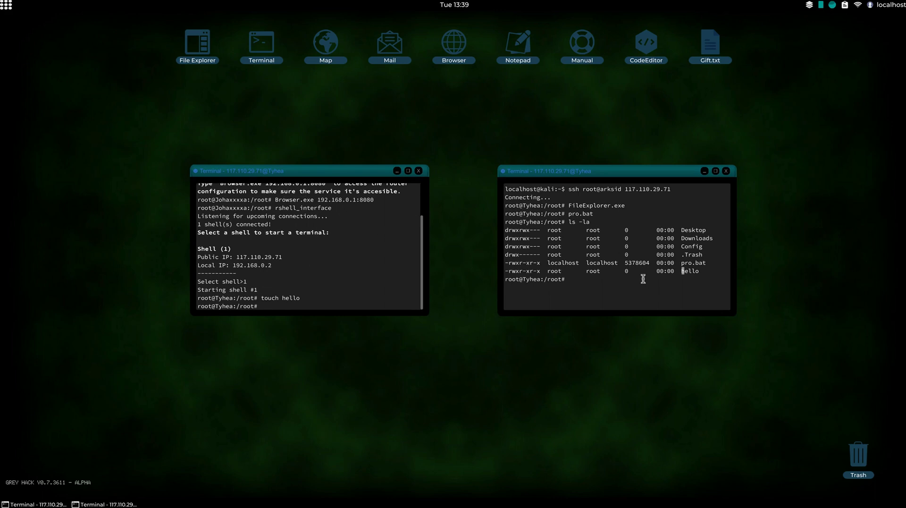
# Step: Highlight the pro.bat and hello rows in the remote /root listing
pyautogui.moveTo(705, 274)
pyautogui.mouseDown()
pyautogui.moveTo(495, 266)
pyautogui.moveTo(572, 279)
pyautogui.moveTo(579, 268)
pyautogui.mouseUp()
pyautogui.click(580, 268)
pyautogui.moveTo(709, 271); pyautogui.dragTo(502, 269)
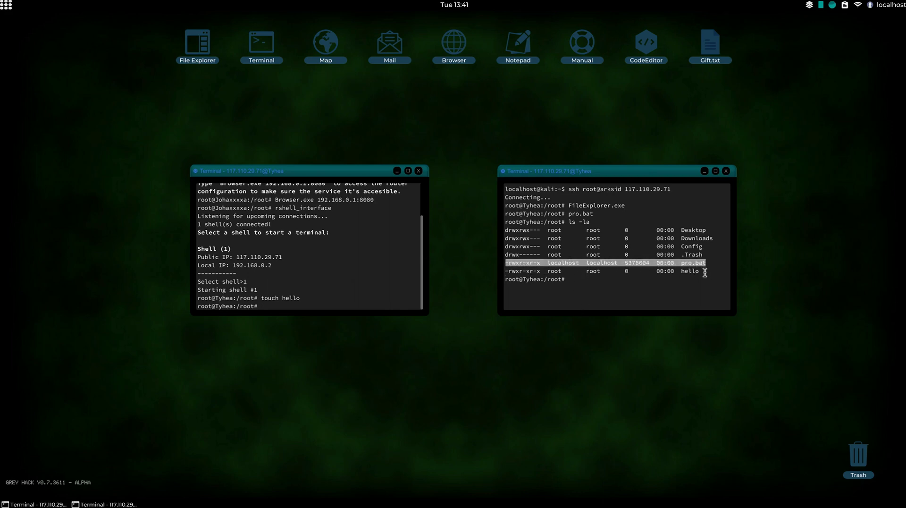
pyautogui.moveTo(702, 272); pyautogui.dragTo(438, 248)
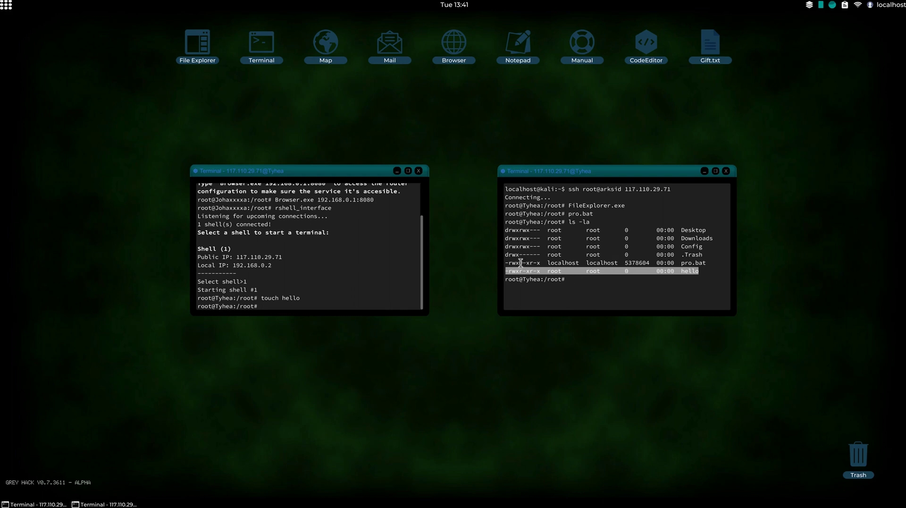